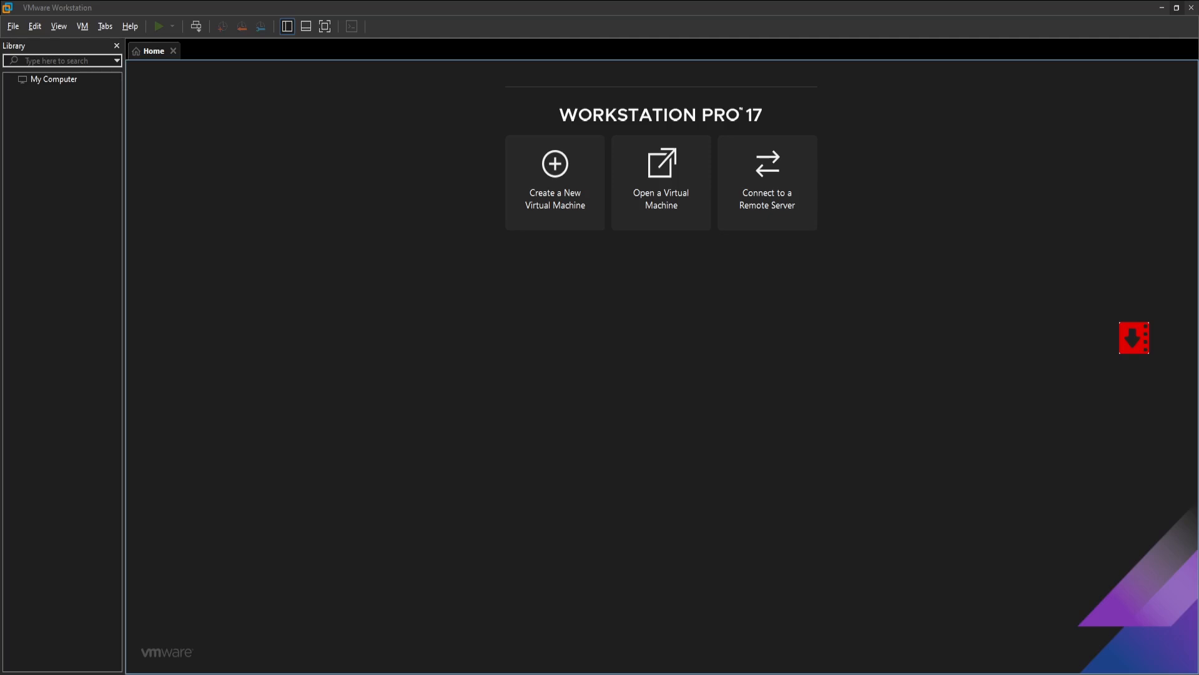
Switch to the Floorp browser and search the web for "ubuntu iso download".
key(alt+Tab)
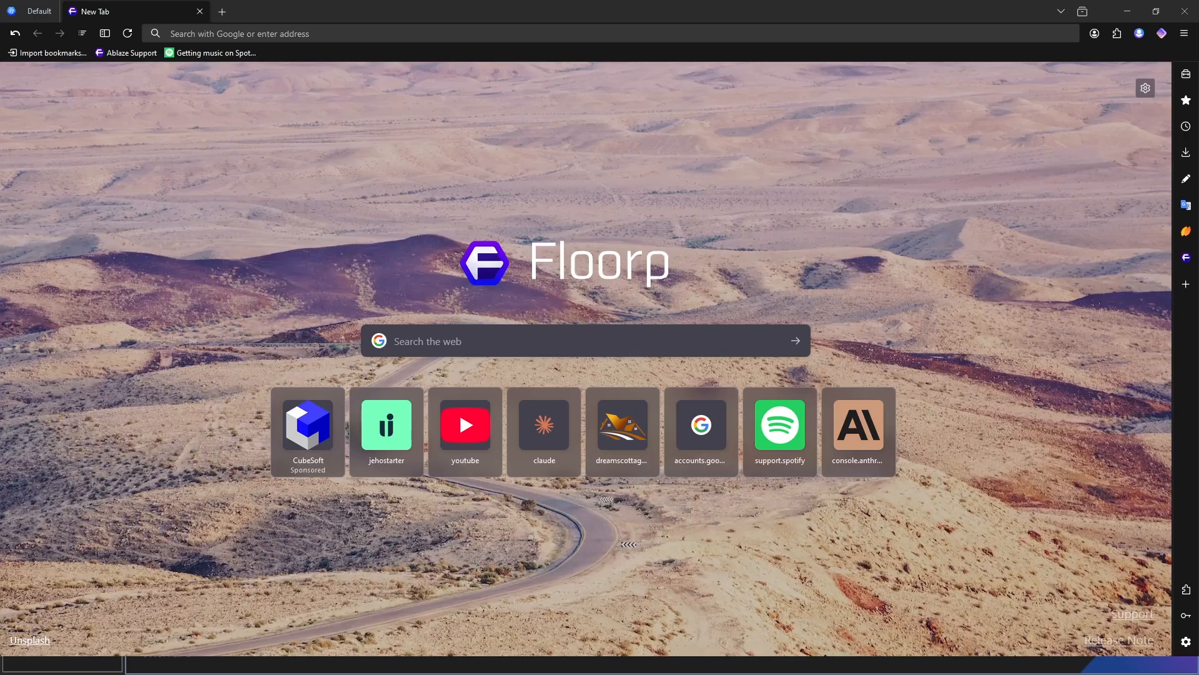
click(305, 35)
text(ubuntu iso download)
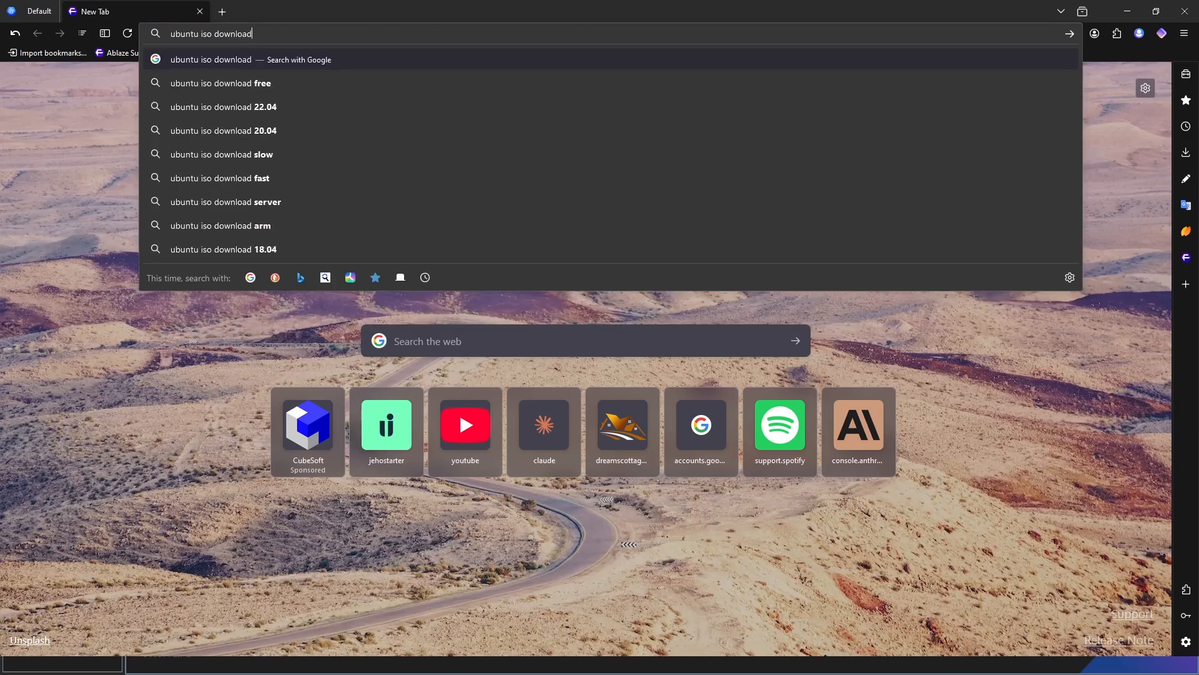
key(Return)
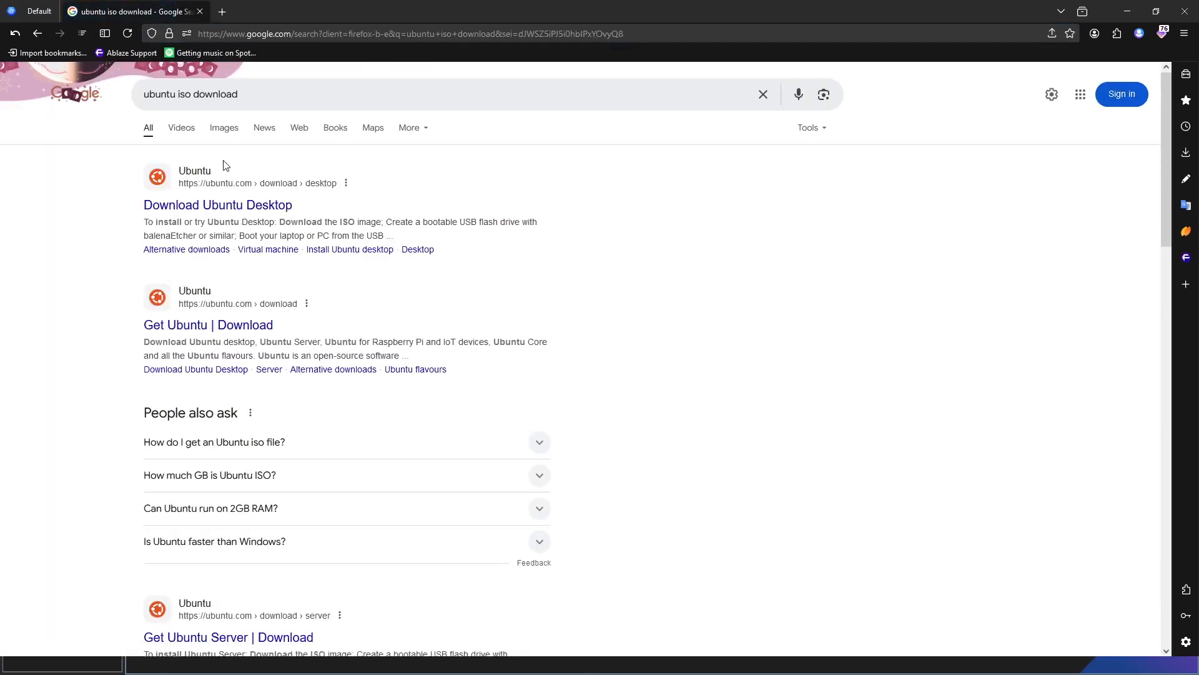
Open Ubuntu's official Download Ubuntu Desktop page from the results and accept all trackers.
click(231, 212)
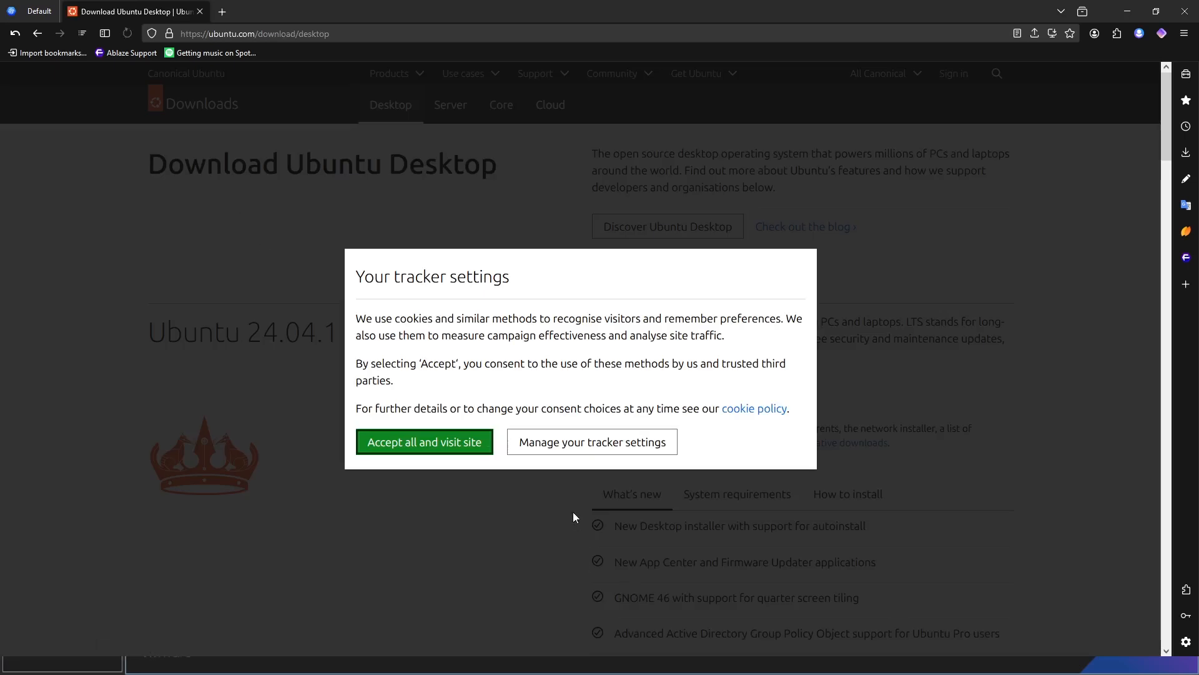
click(441, 445)
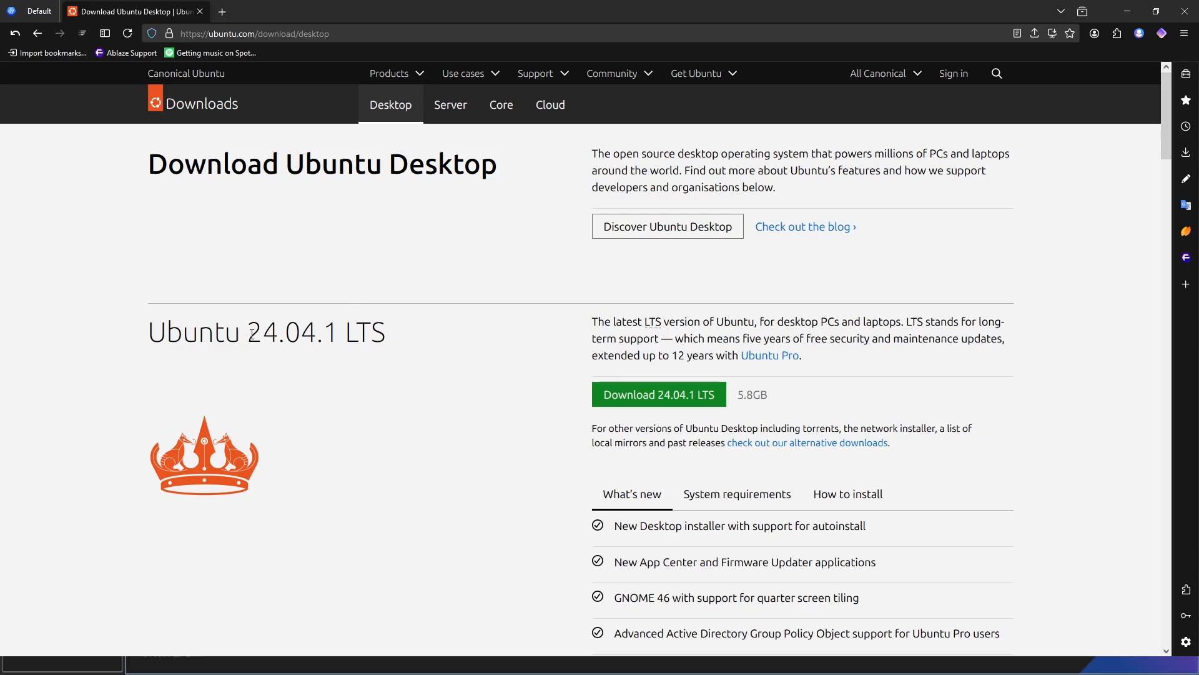
Highlight the version number and long-term support description, and start the Ubuntu 24.04.1 LTS desktop download.
drag(249, 333, 291, 320)
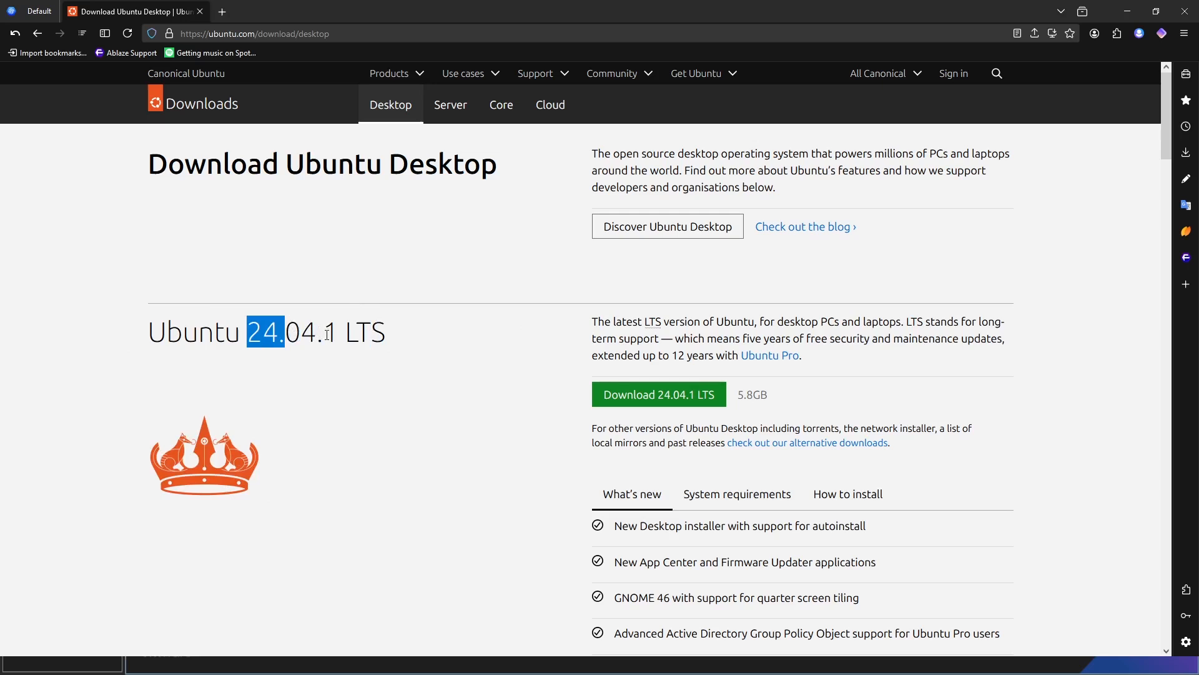
click(524, 364)
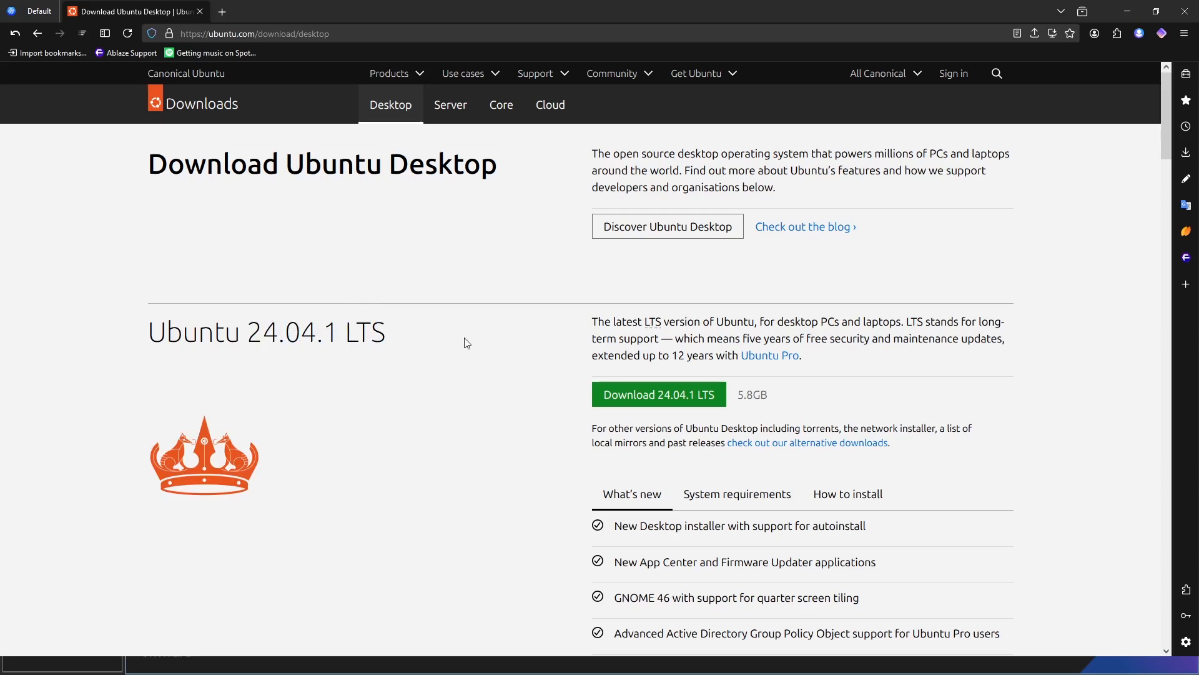
drag(343, 329, 492, 335)
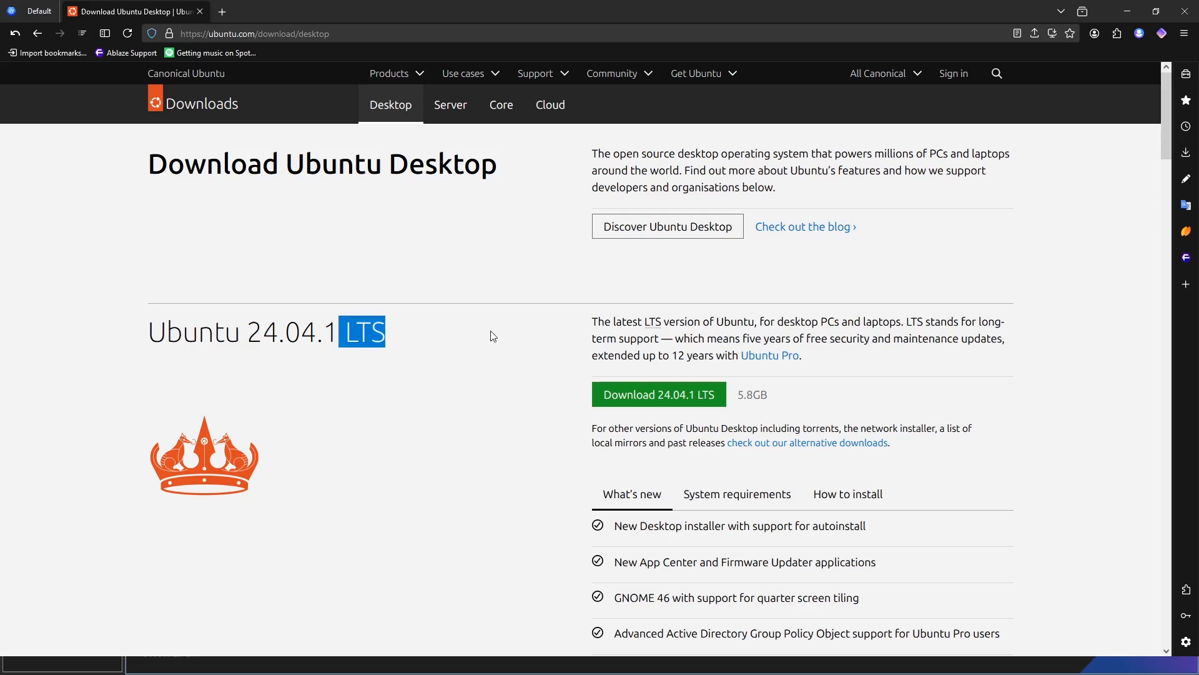
double_click(1011, 330)
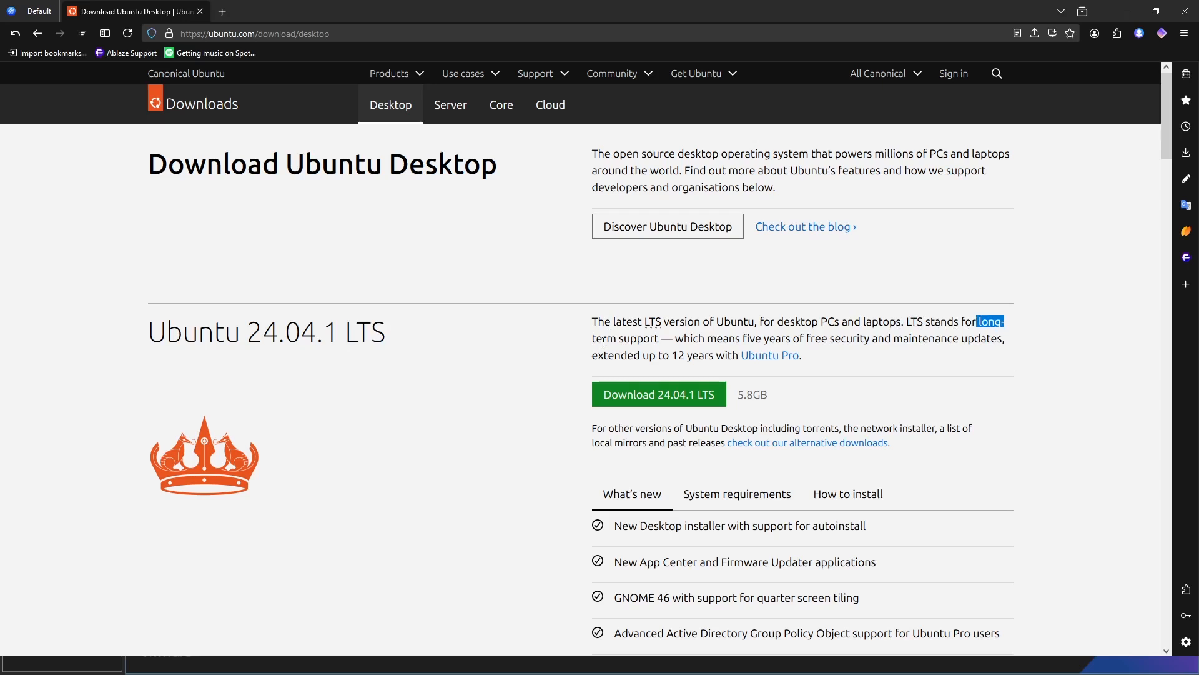
drag(588, 344, 659, 339)
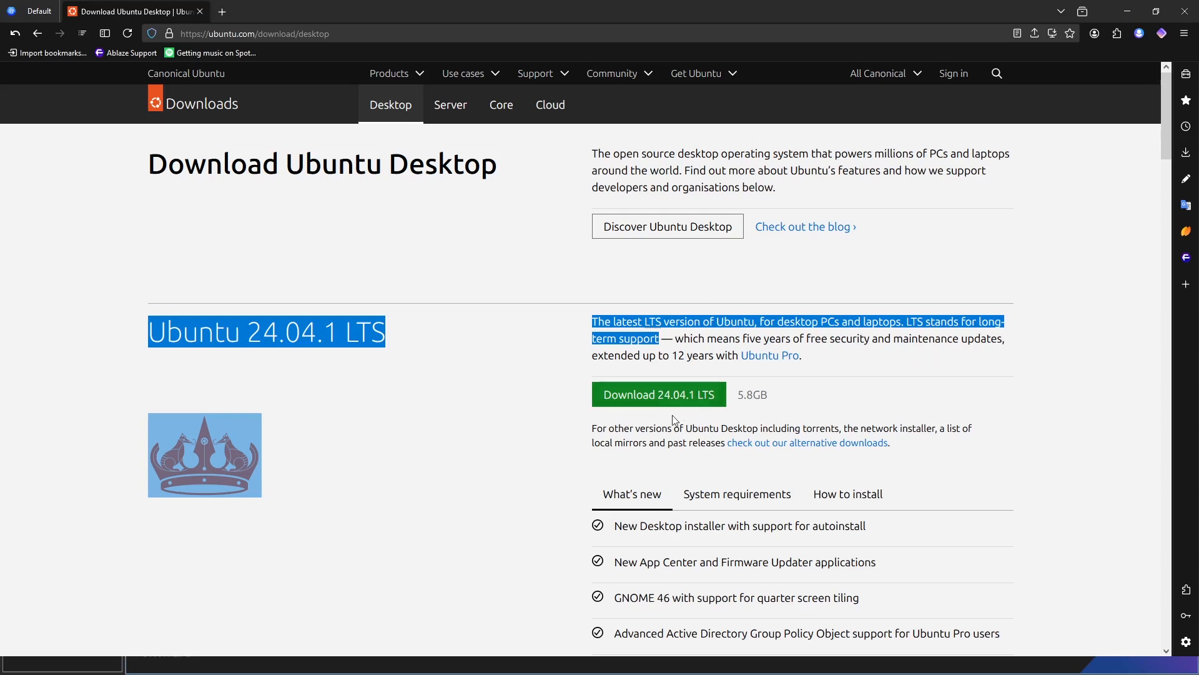
click(642, 399)
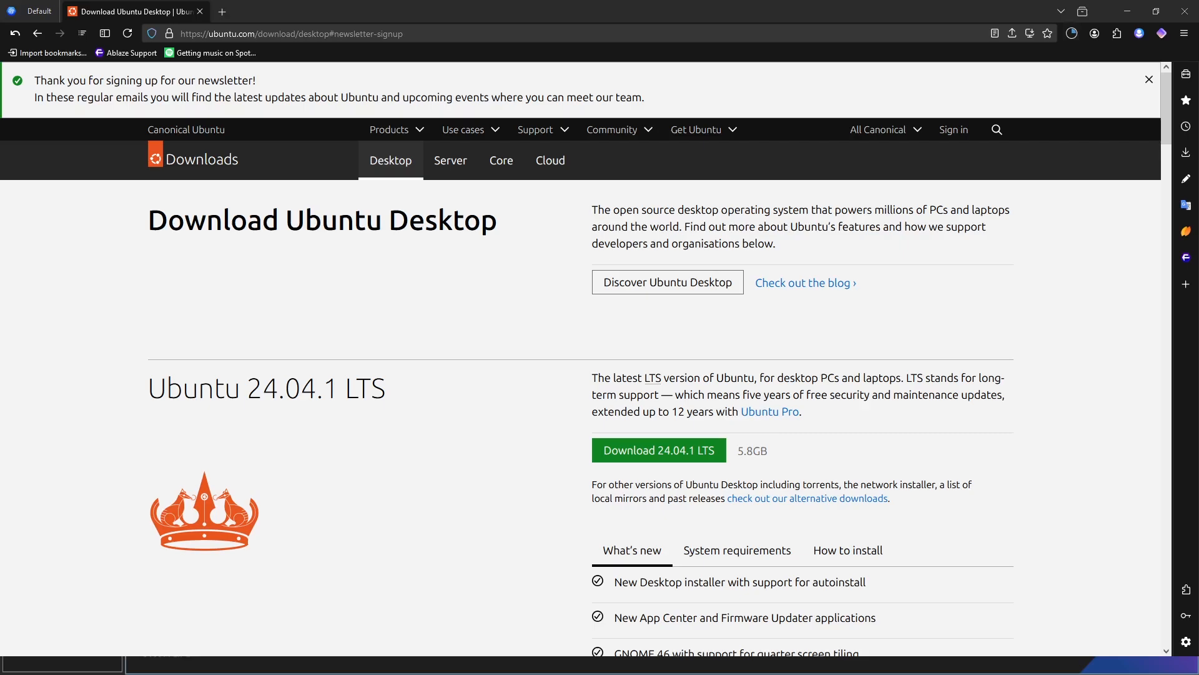
Return to VMware Workstation by minimizing the browser, and exit the floating download manager.
click(1128, 11)
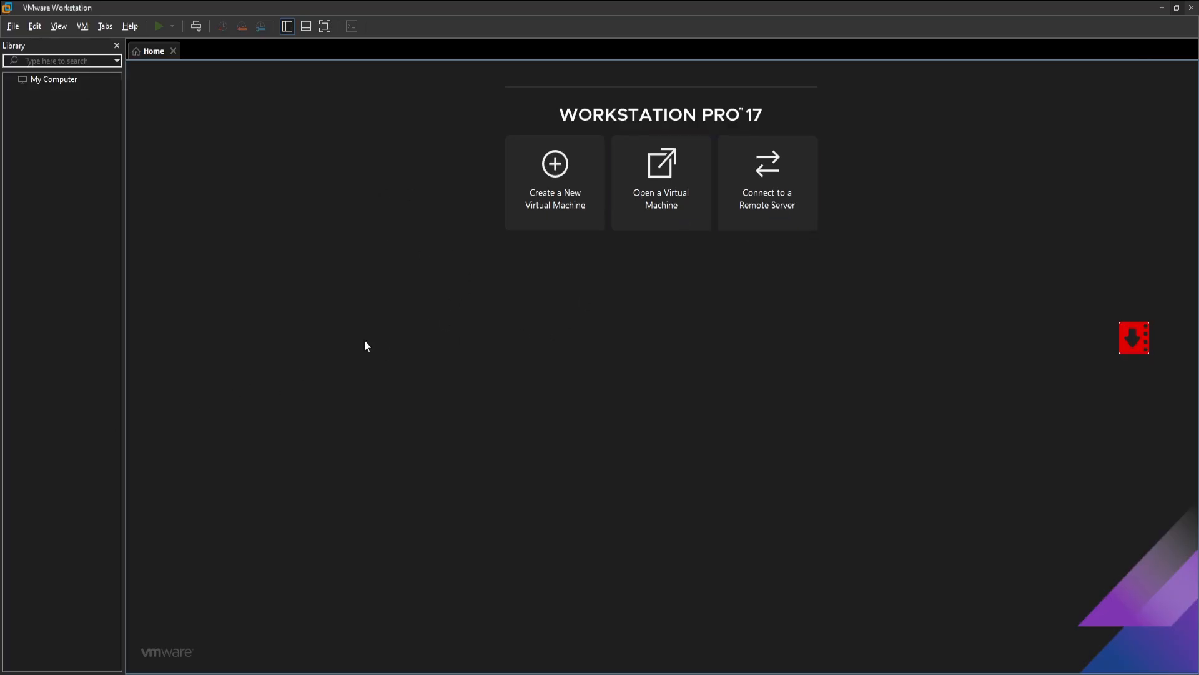
right_click(1143, 346)
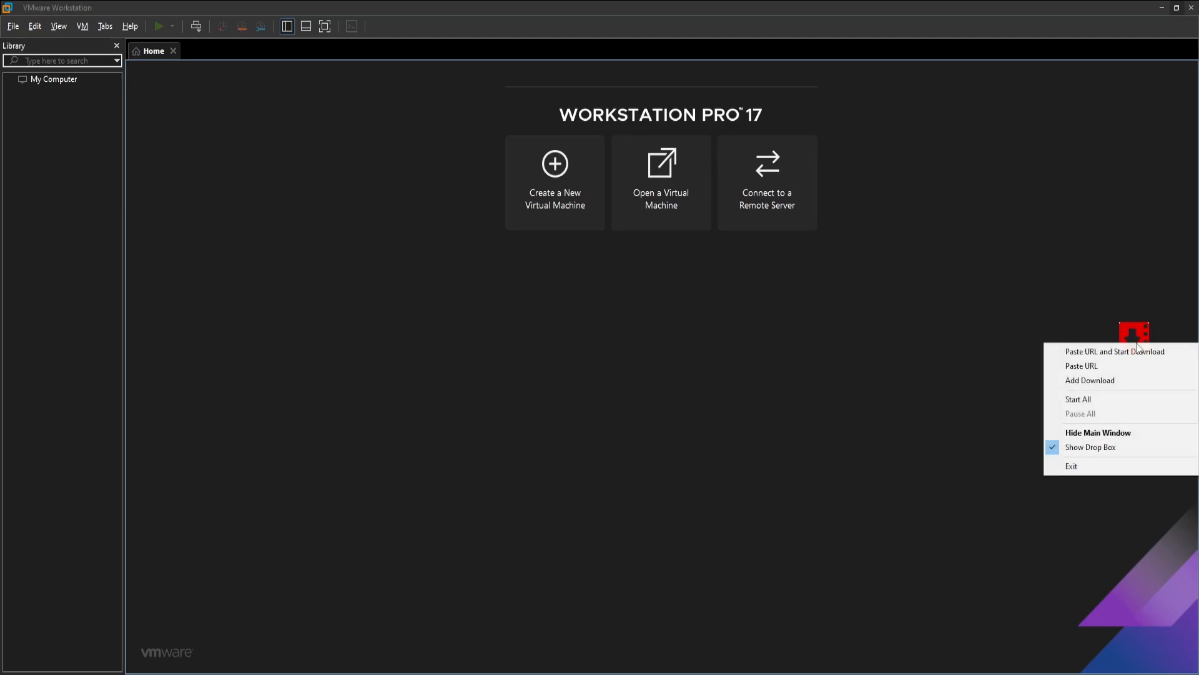
click(1090, 468)
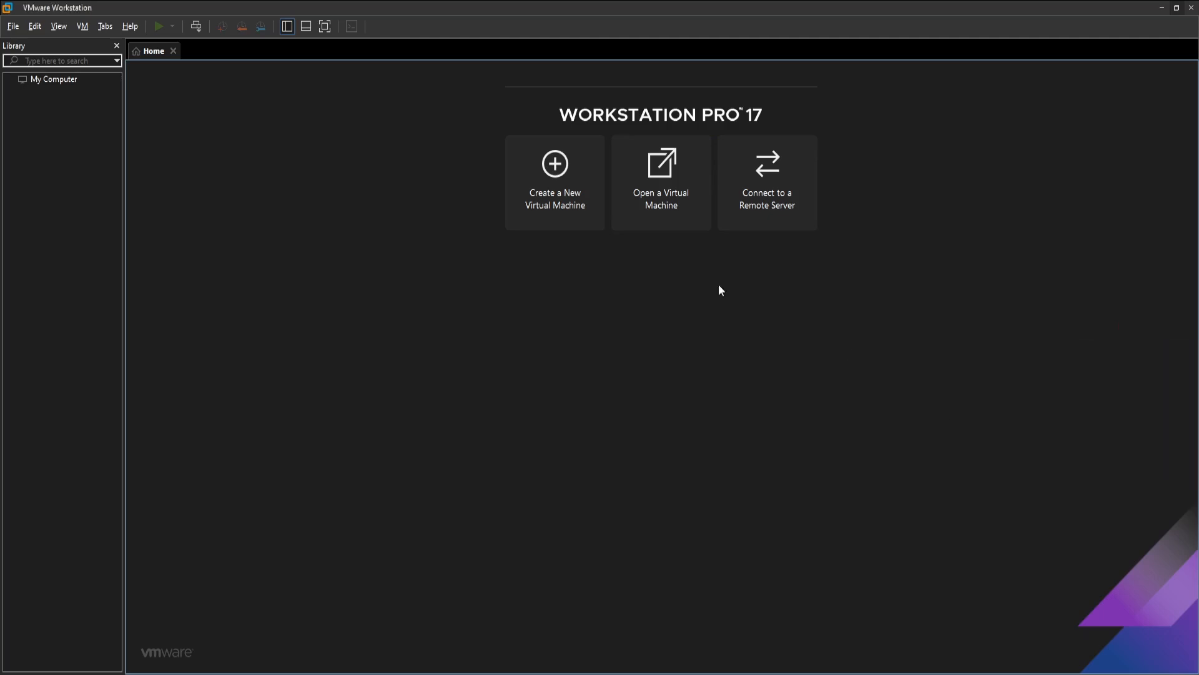
Start a new virtual machine with the Typical configuration and choose to install the operating system later.
click(540, 209)
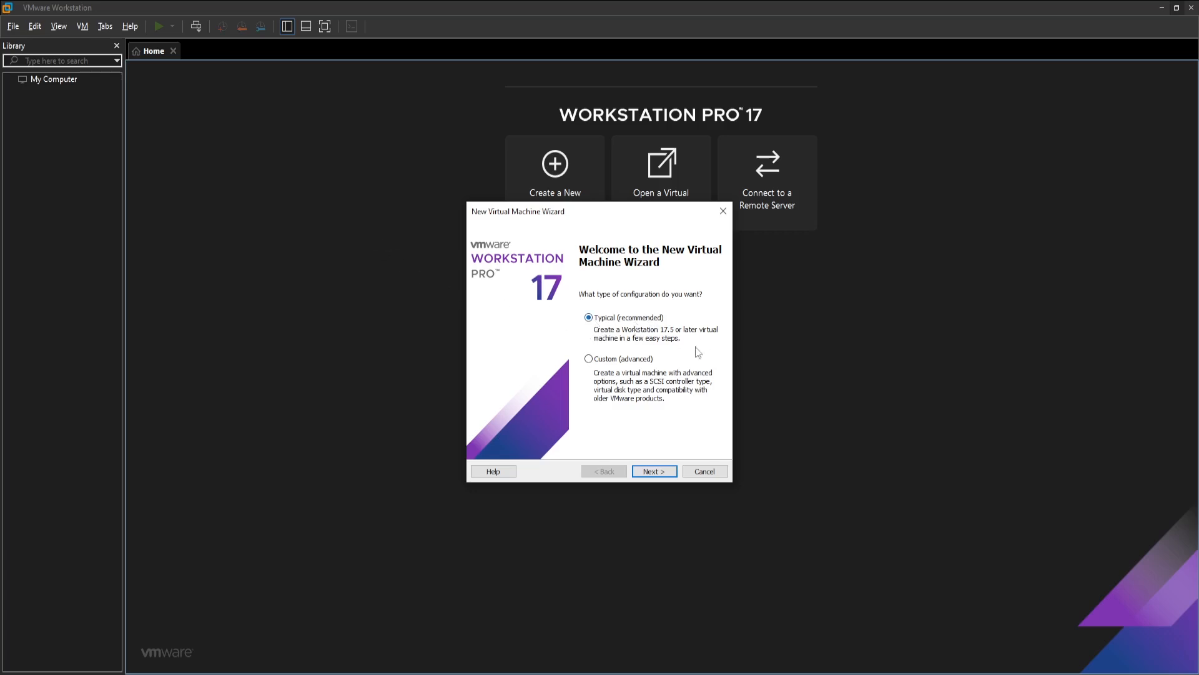
click(653, 472)
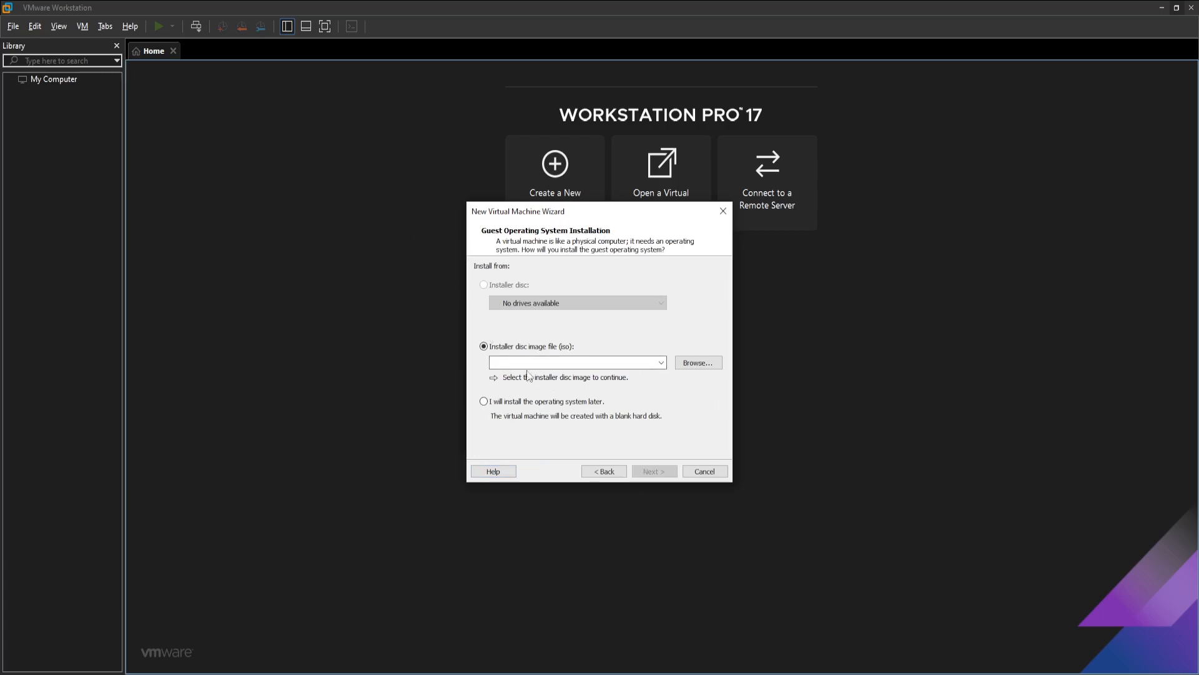
click(522, 403)
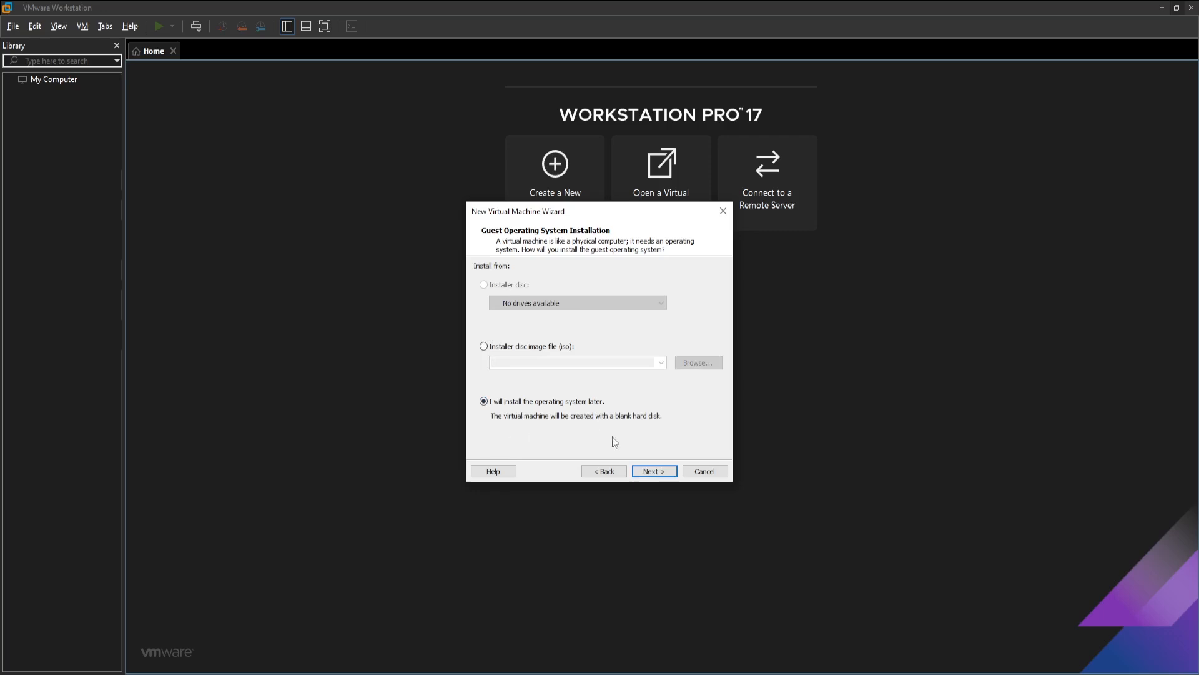
click(647, 471)
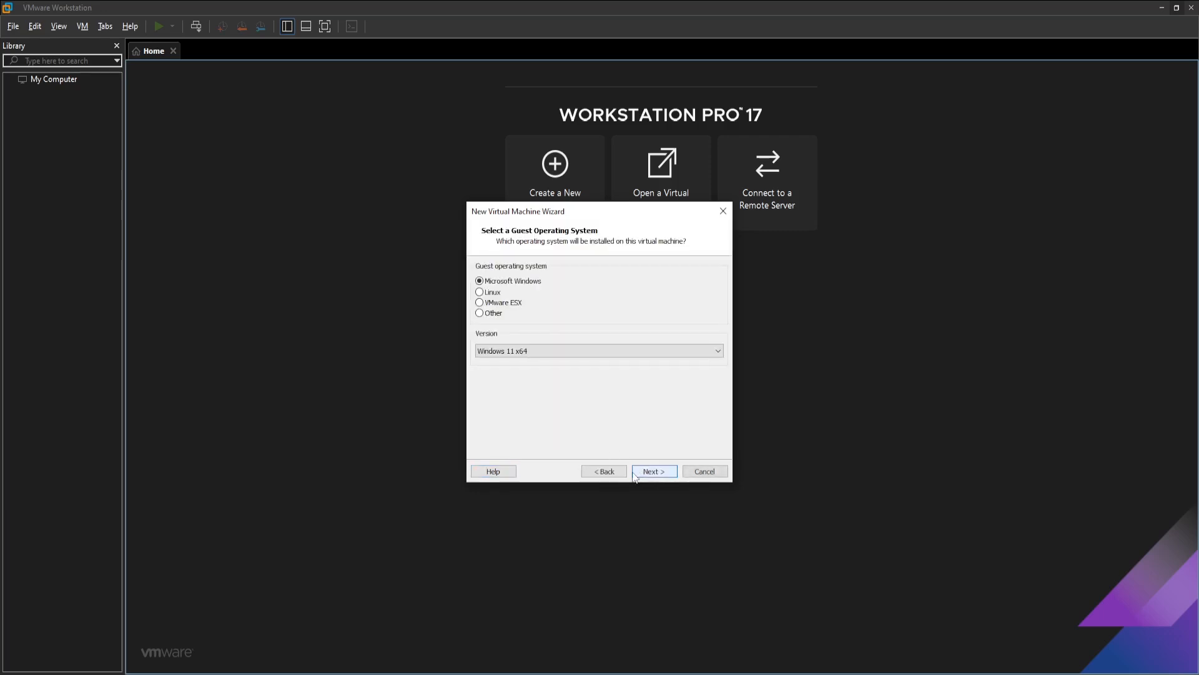
Choose Linux as the guest operating system with the Ubuntu 64-bit version.
click(479, 292)
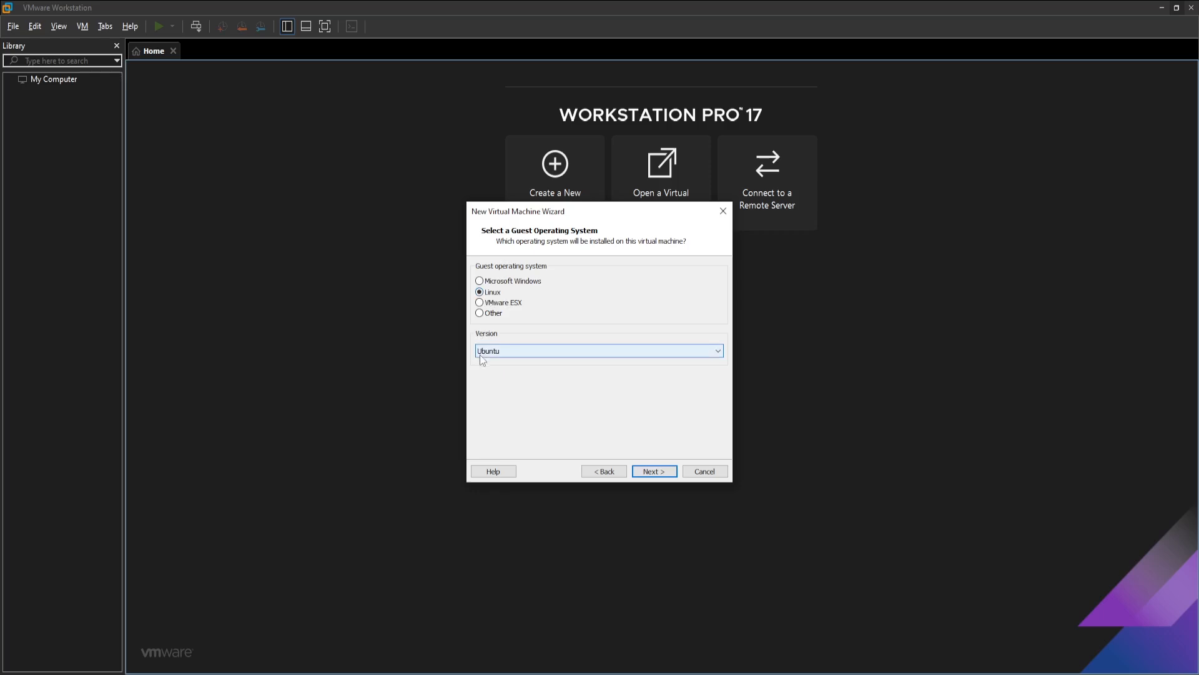
click(527, 350)
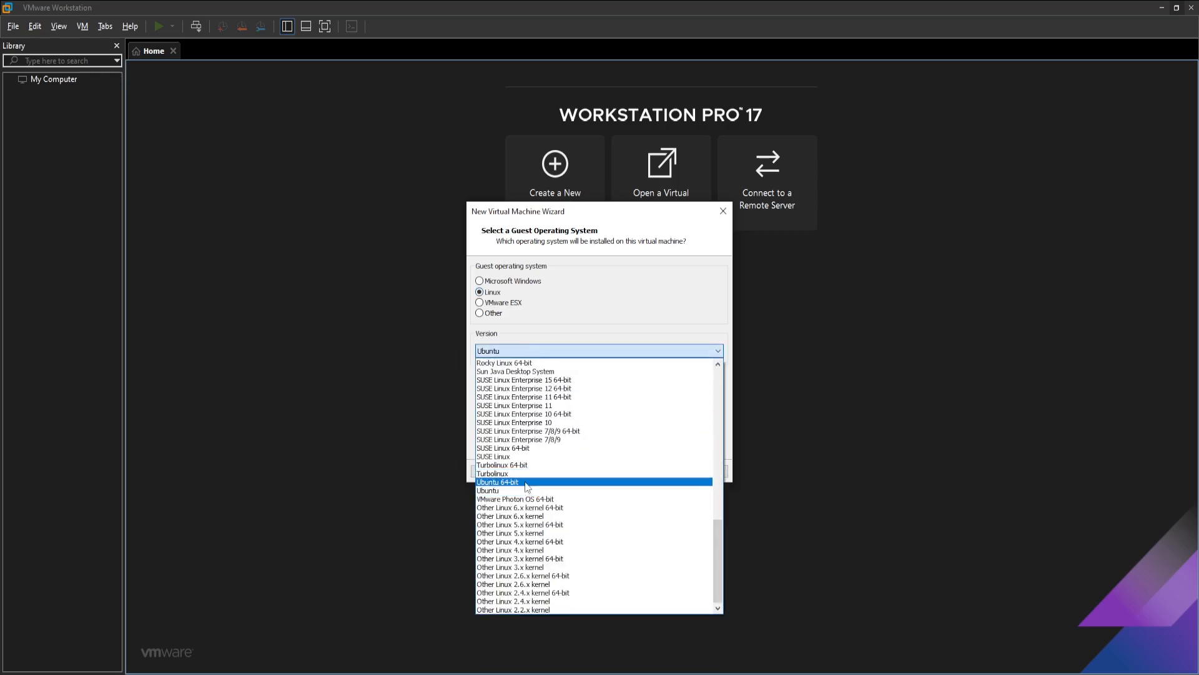
click(526, 482)
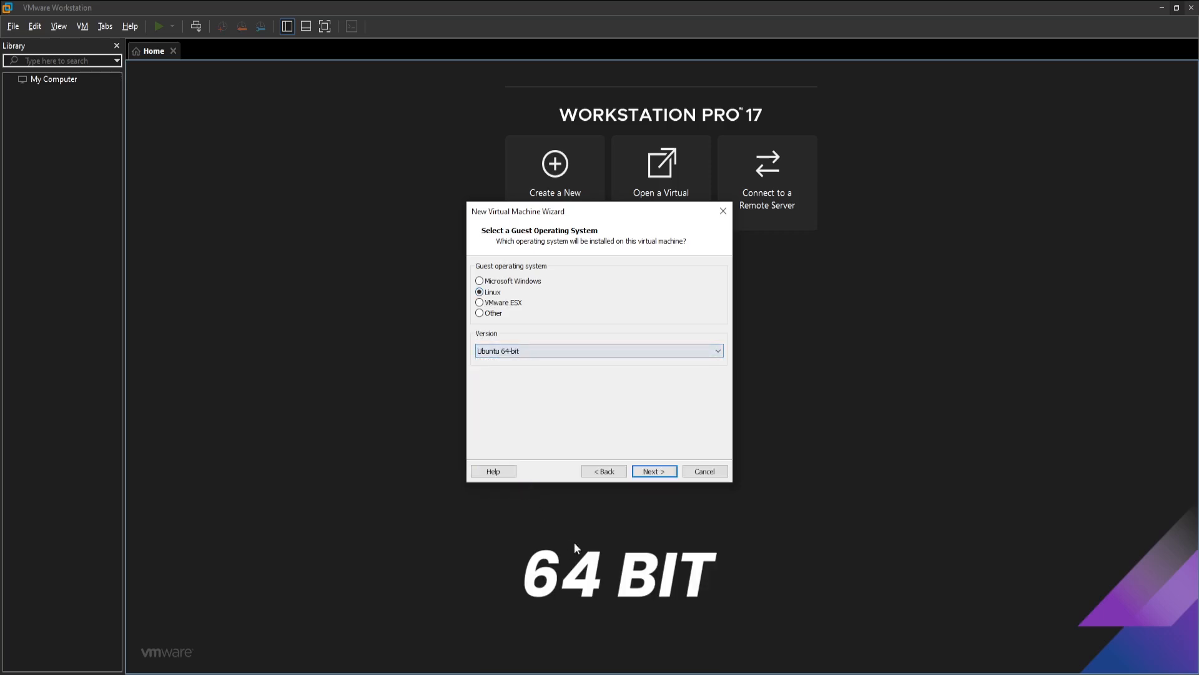
click(654, 471)
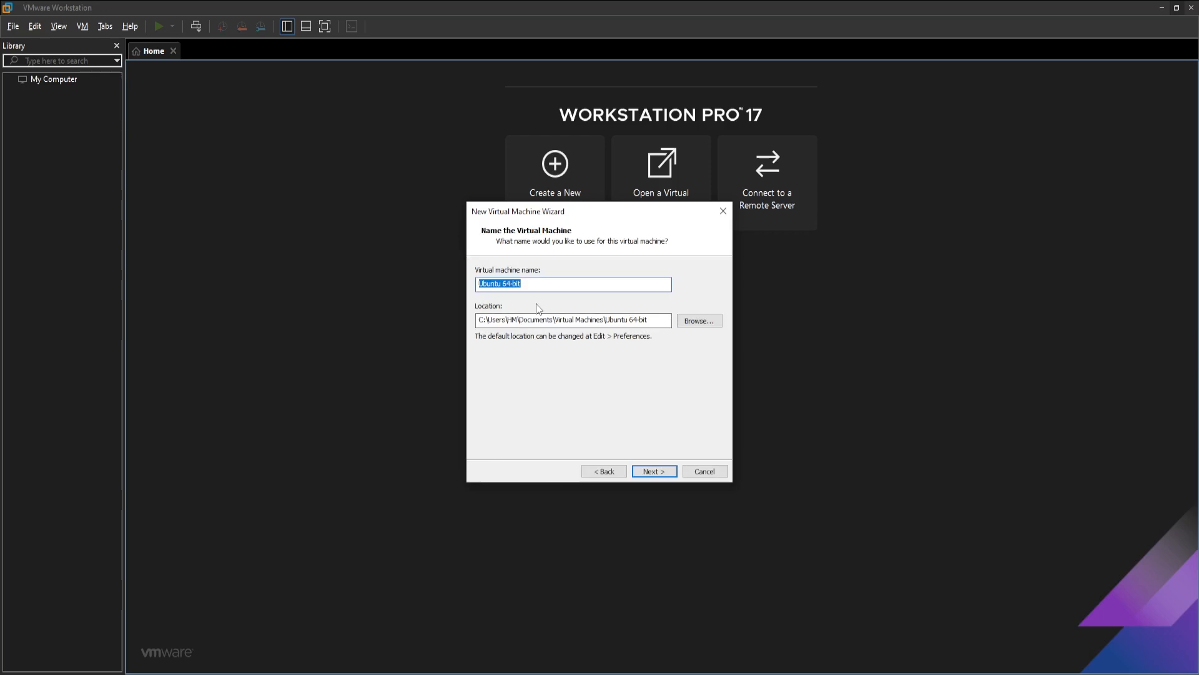
Name the virtual machine 365webx.
text(365webx)
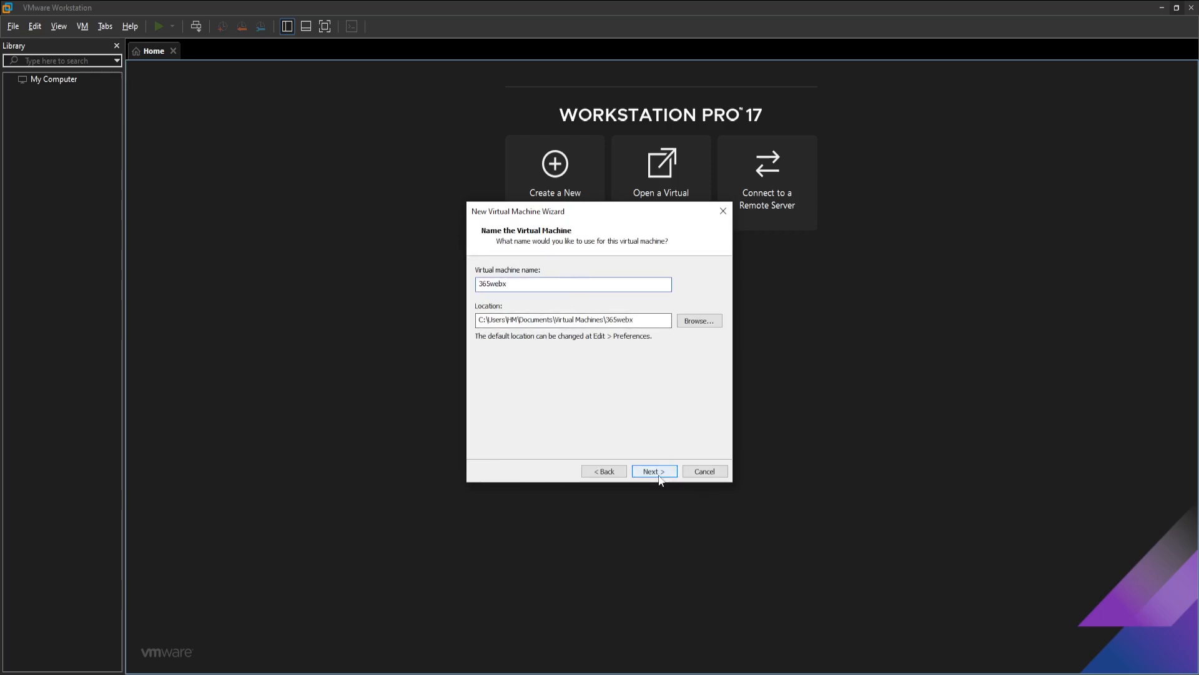
drag(637, 319, 478, 322)
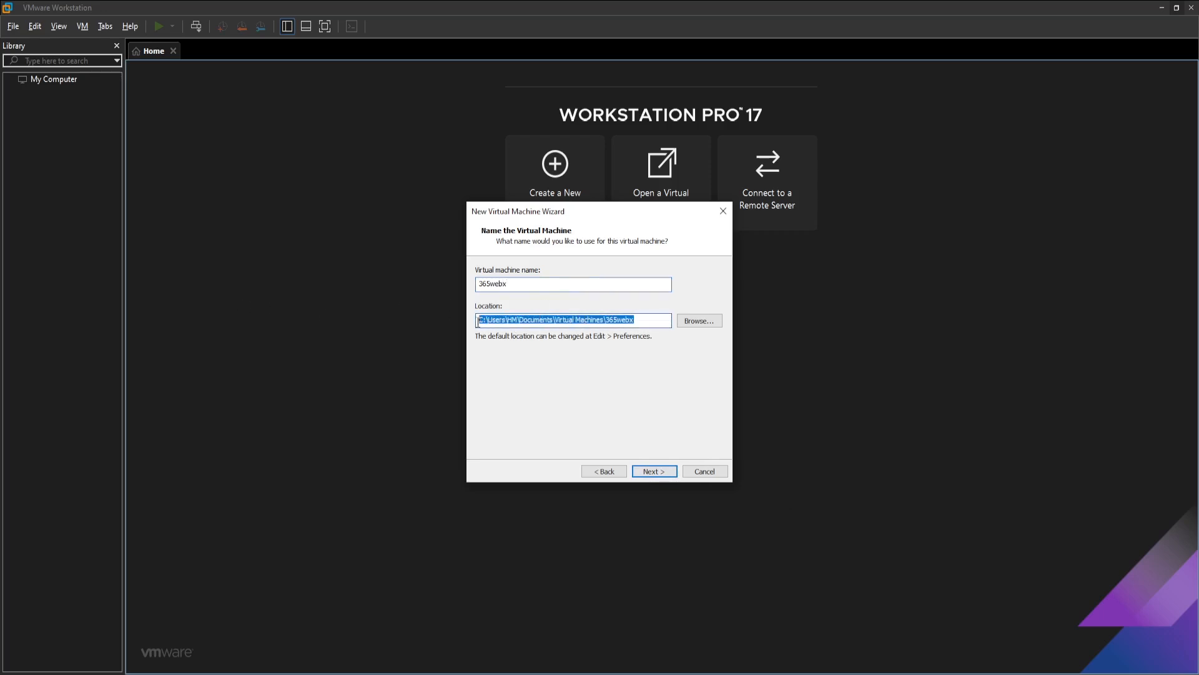
click(711, 322)
click(687, 322)
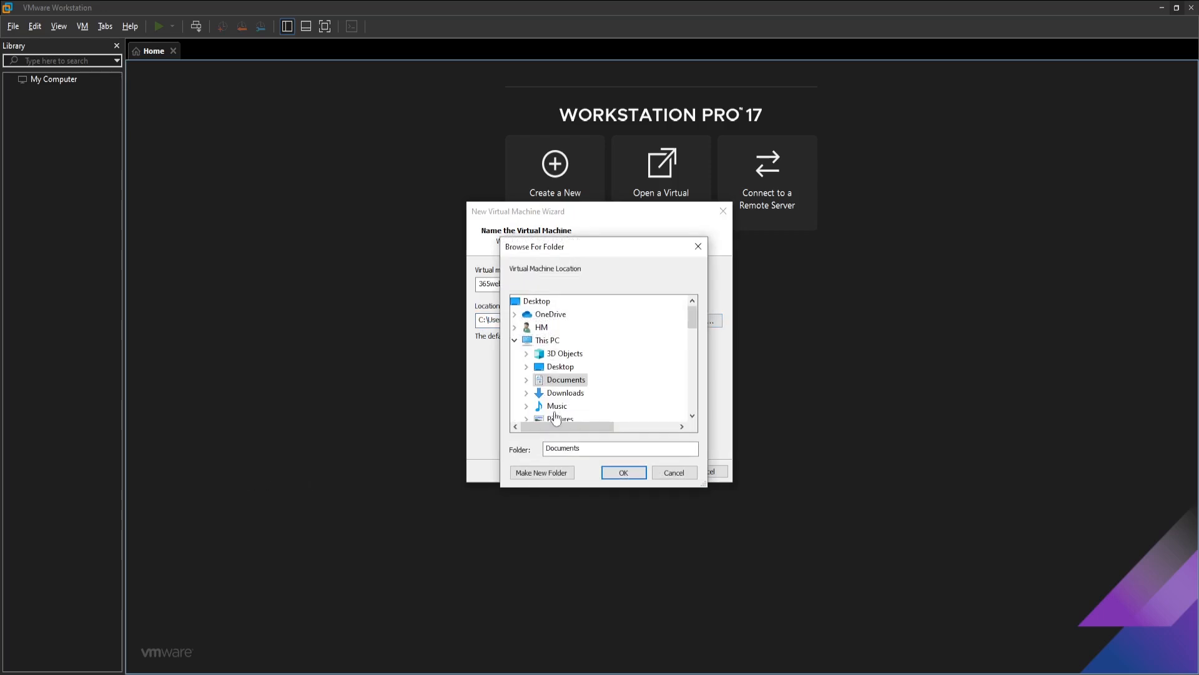
scroll(557, 403, down, 5)
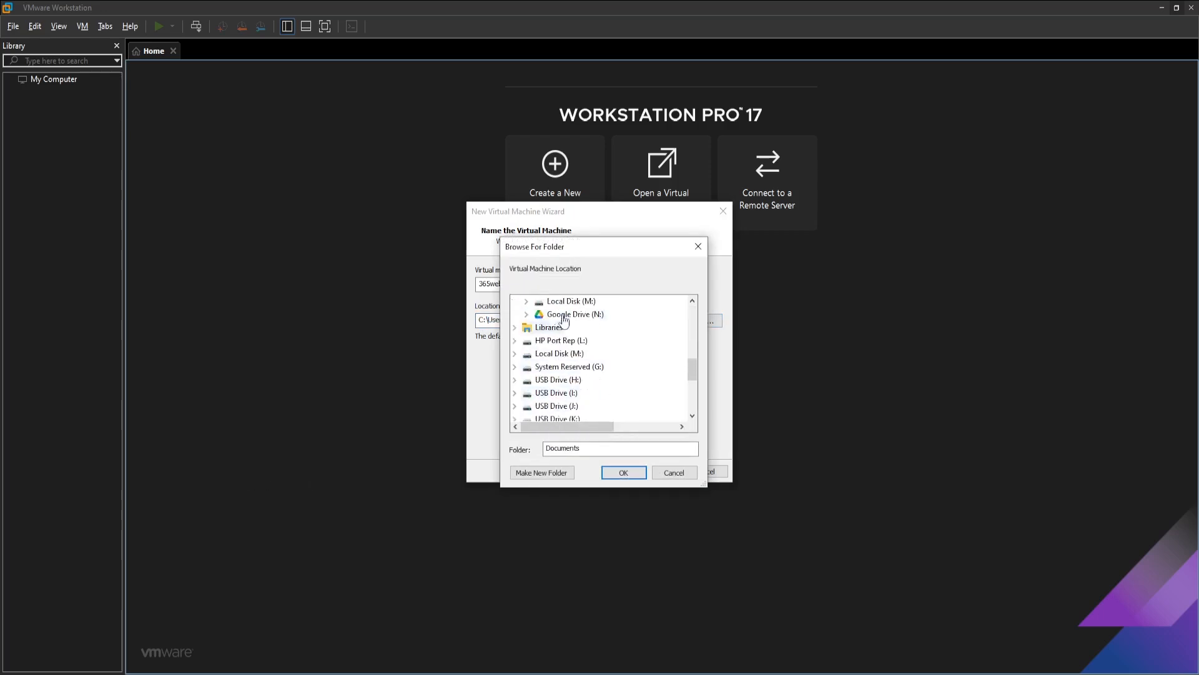
scroll(564, 320, up, 3)
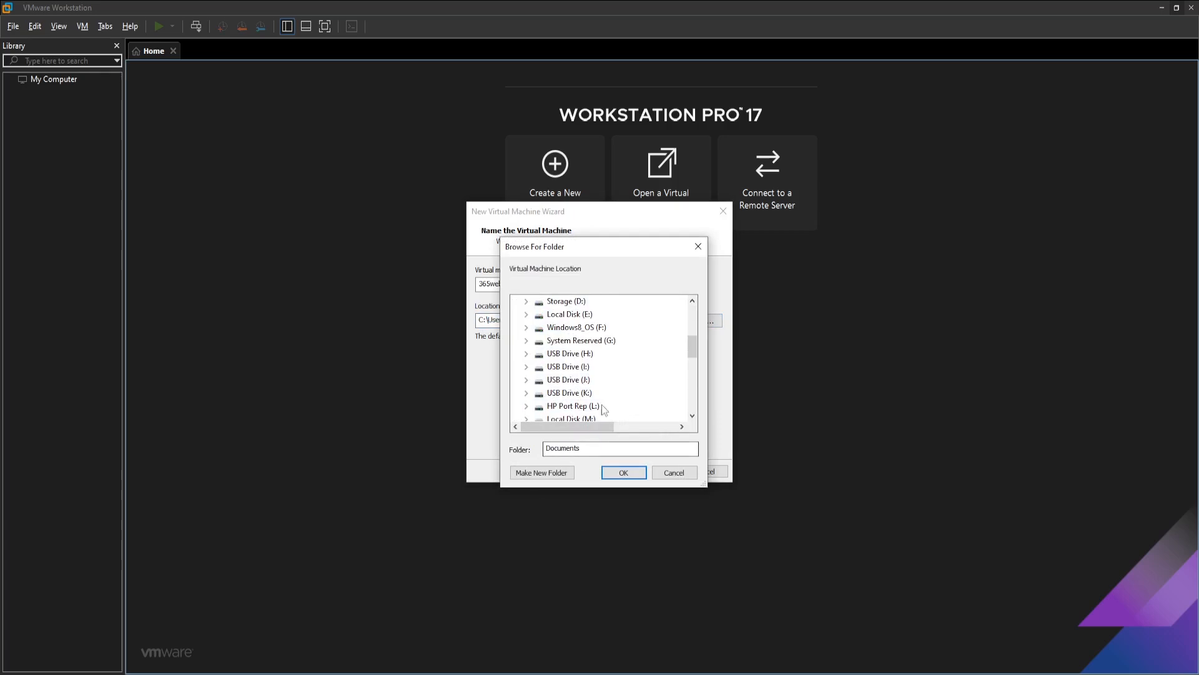
click(672, 472)
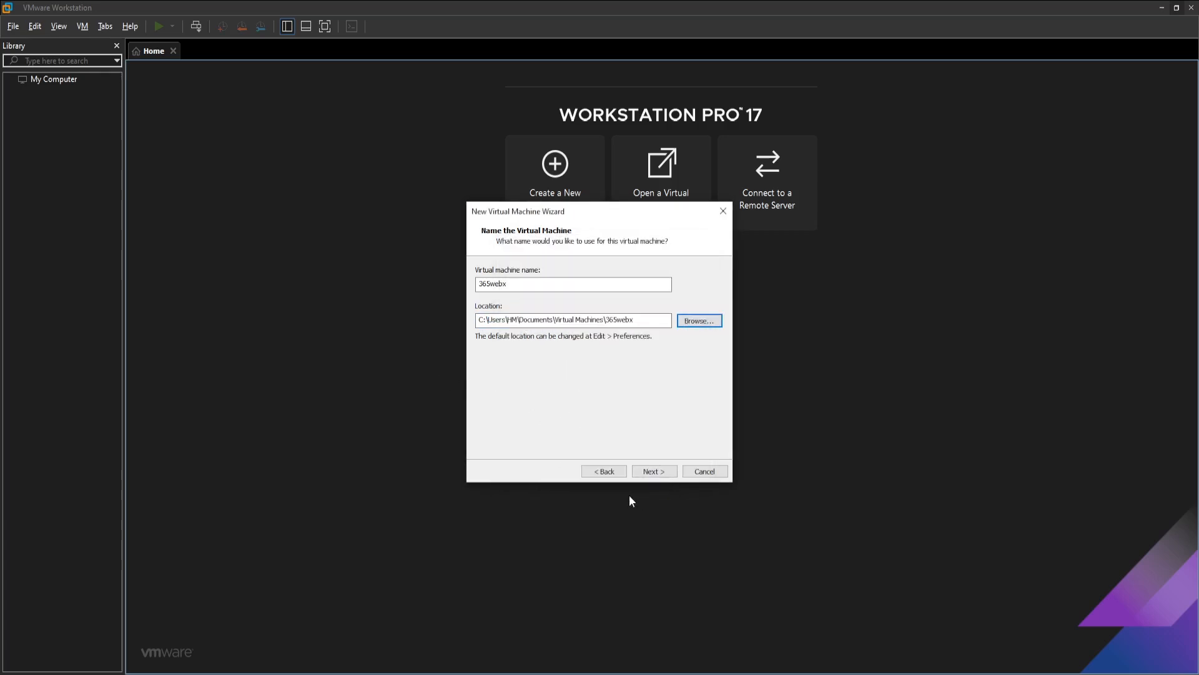
drag(637, 319, 290, 320)
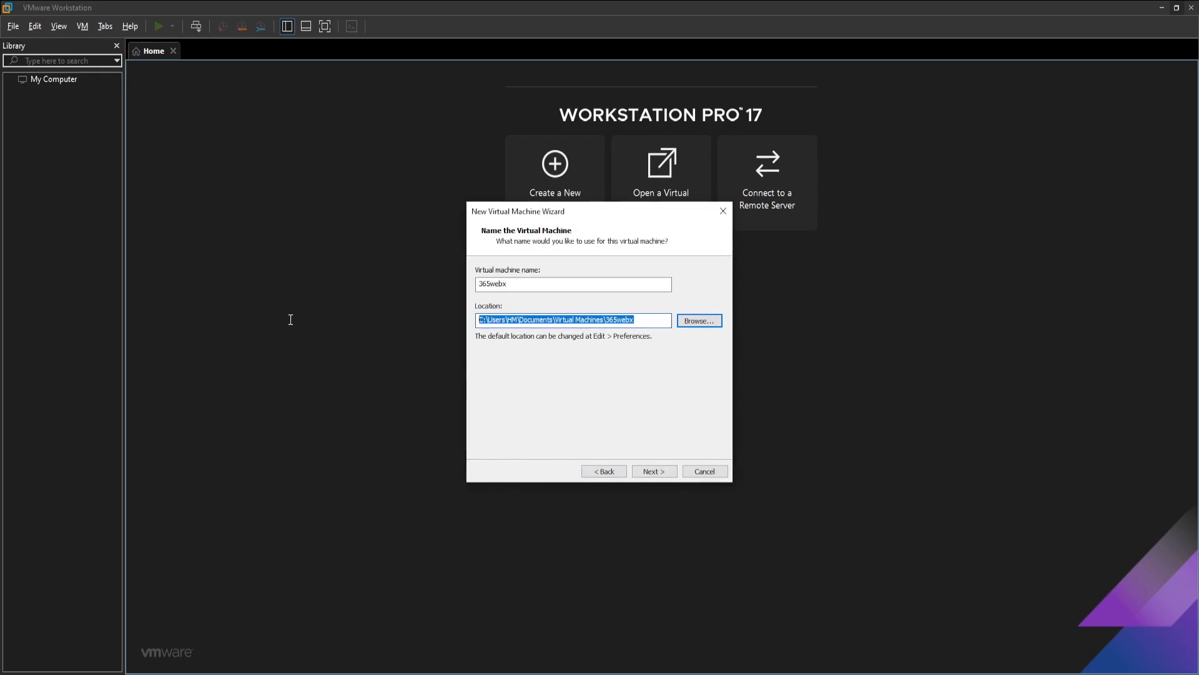
click(636, 319)
drag(618, 319, 465, 326)
click(643, 319)
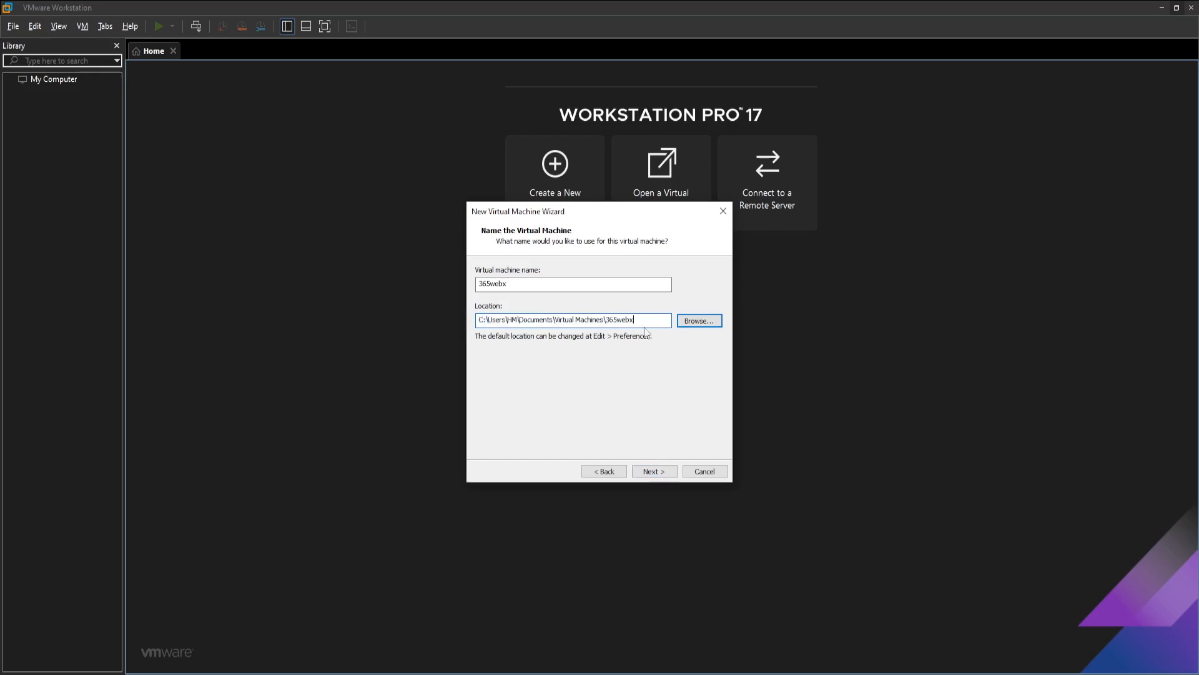
Accept the default location, set the maximum disk size to 100 GB and proceed to the creation summary.
click(650, 471)
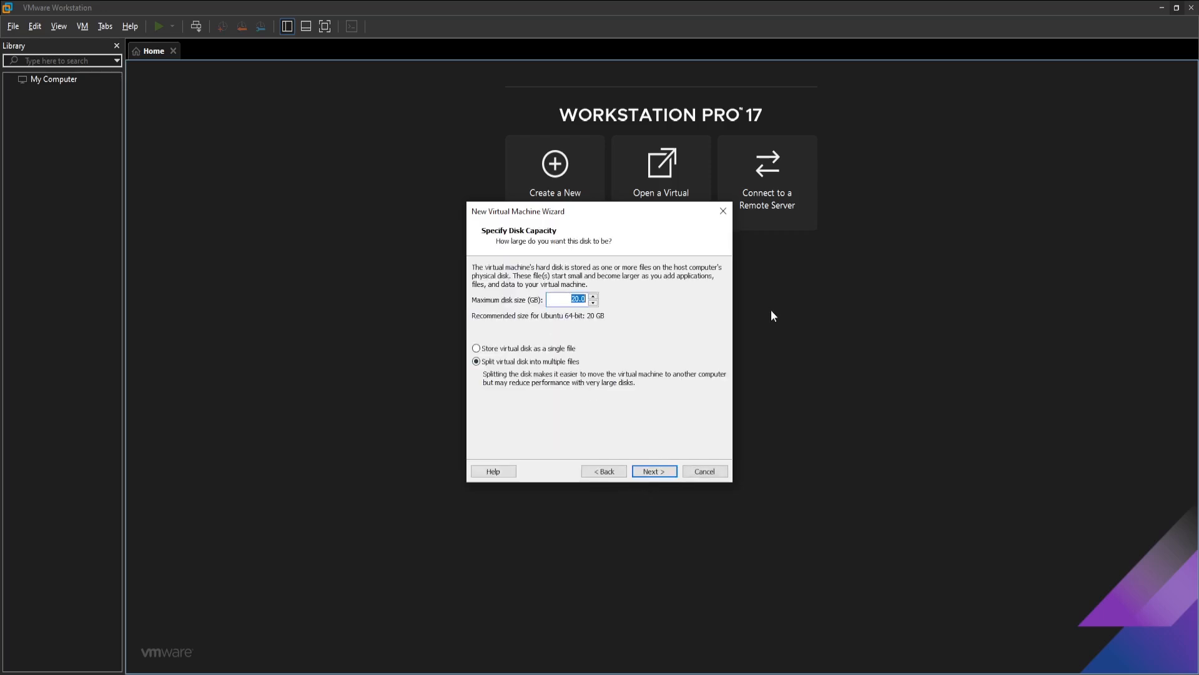
text(10)
click(654, 471)
click(604, 471)
click(510, 348)
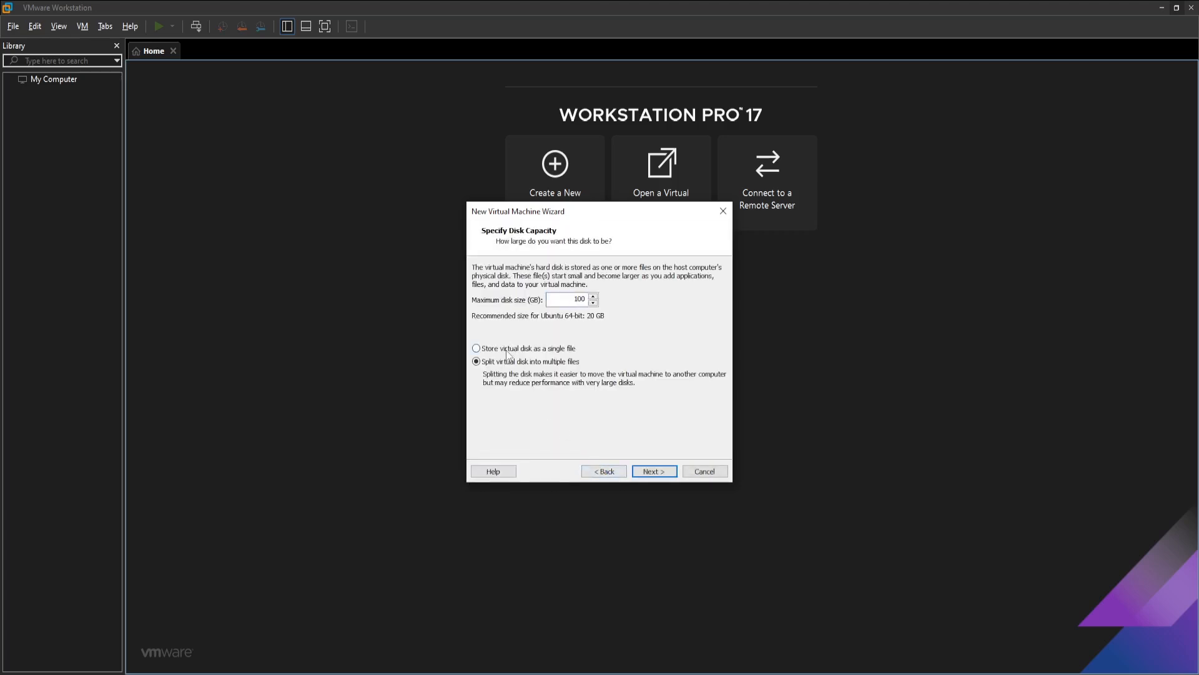
click(661, 472)
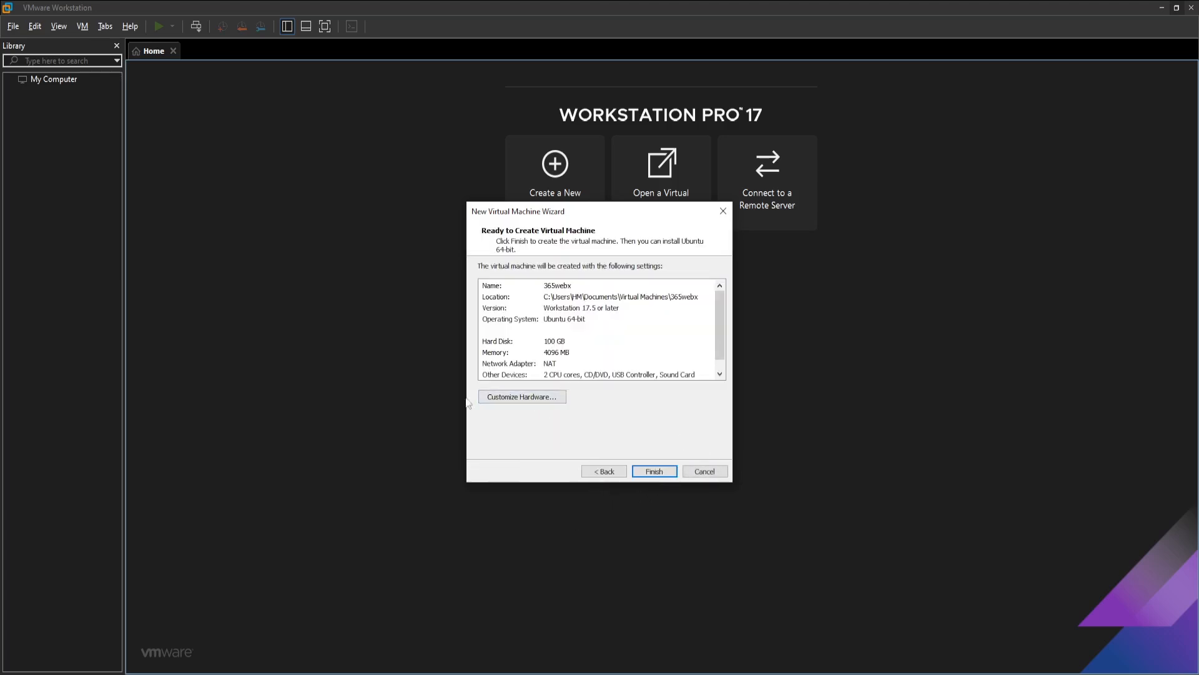
Customize the virtual machine's hardware and set its memory to 8 GB.
click(536, 400)
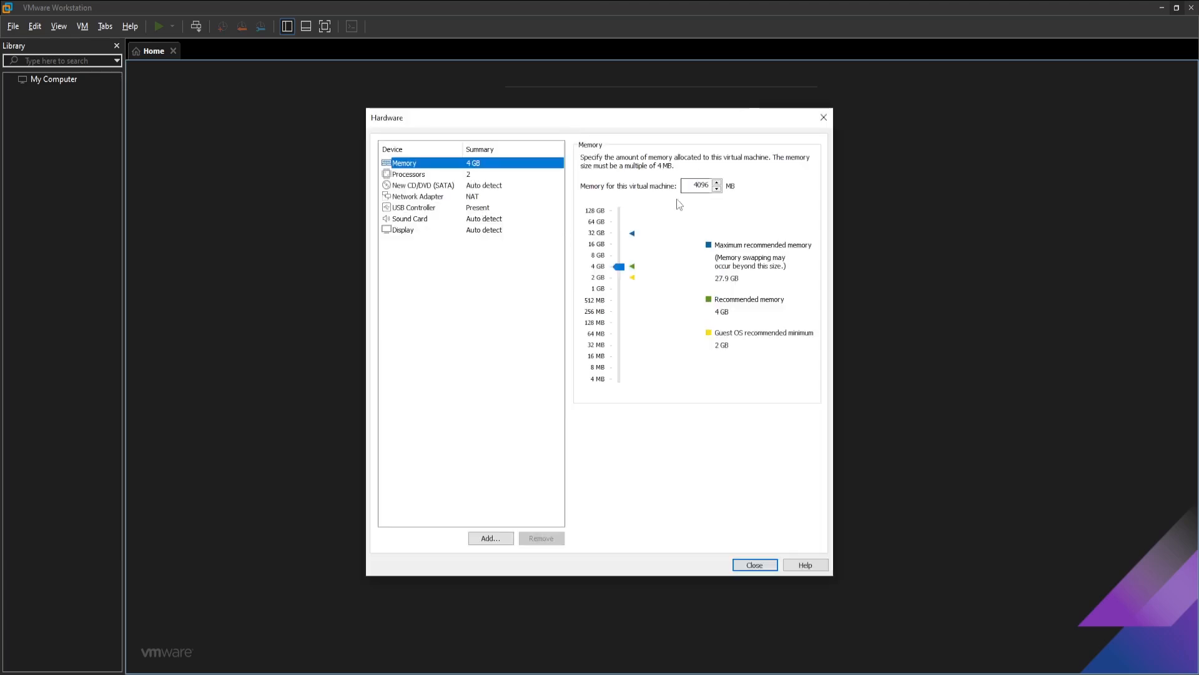
double_click(689, 184)
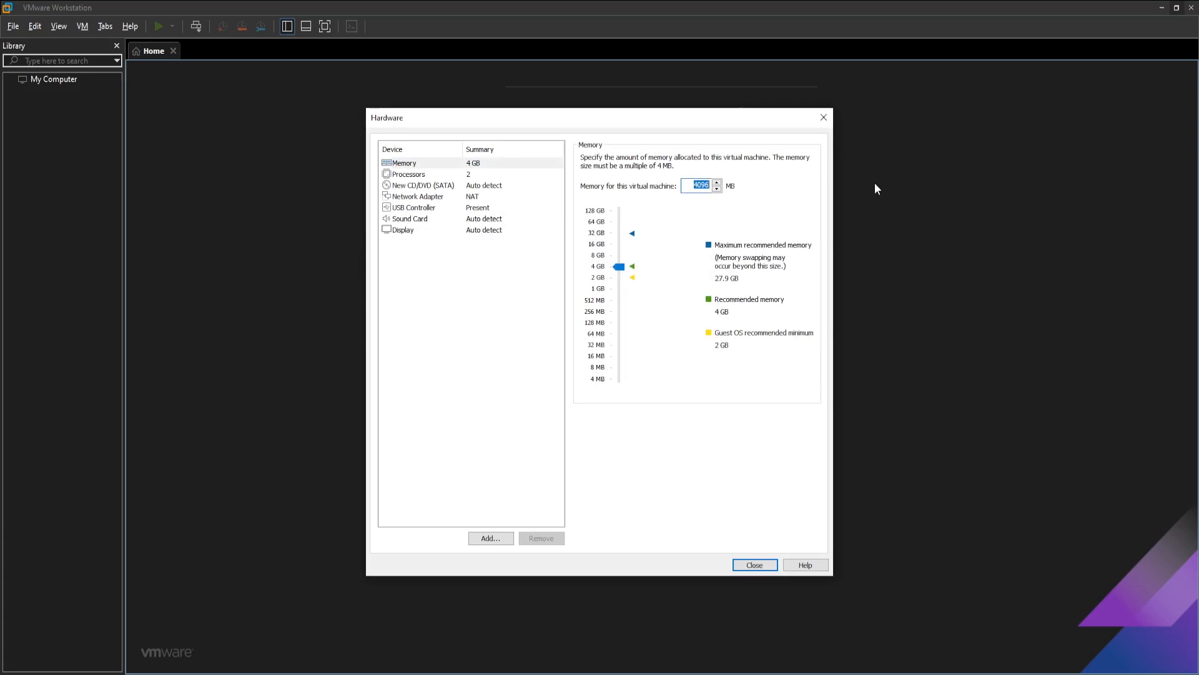
text(8024)
drag(625, 270, 621, 259)
drag(621, 254, 622, 255)
Review the processor, CD/DVD and network adapter settings, leaving the CD/DVD drive on the physical drive option.
click(433, 175)
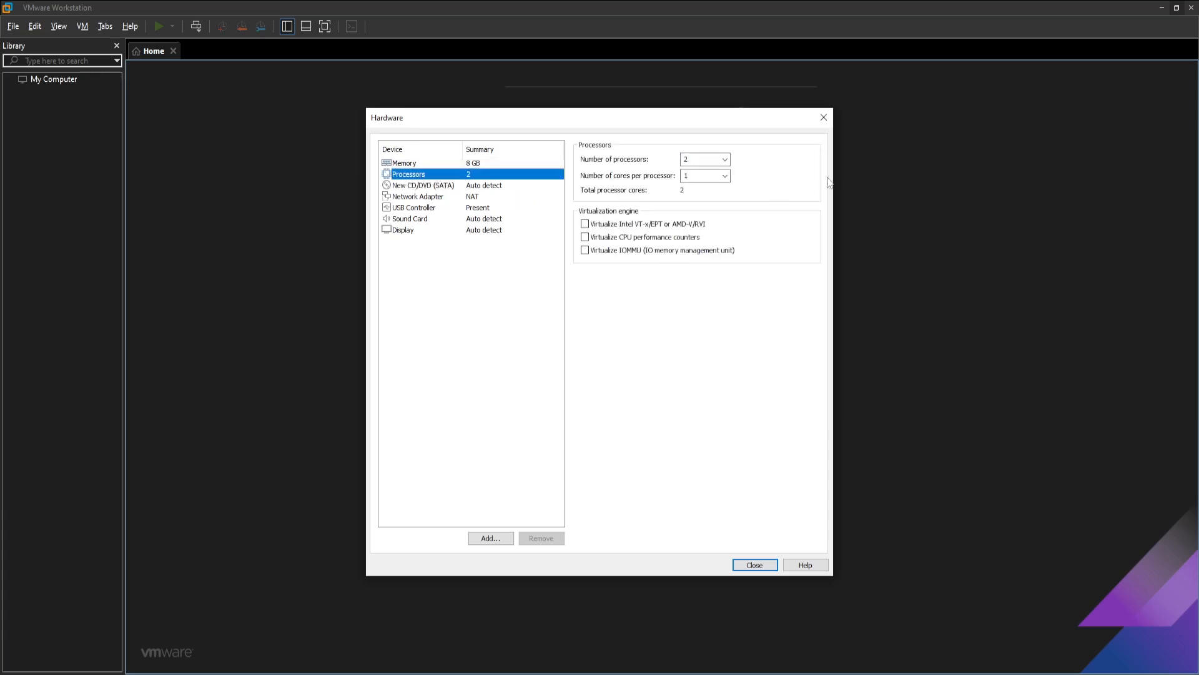
click(441, 186)
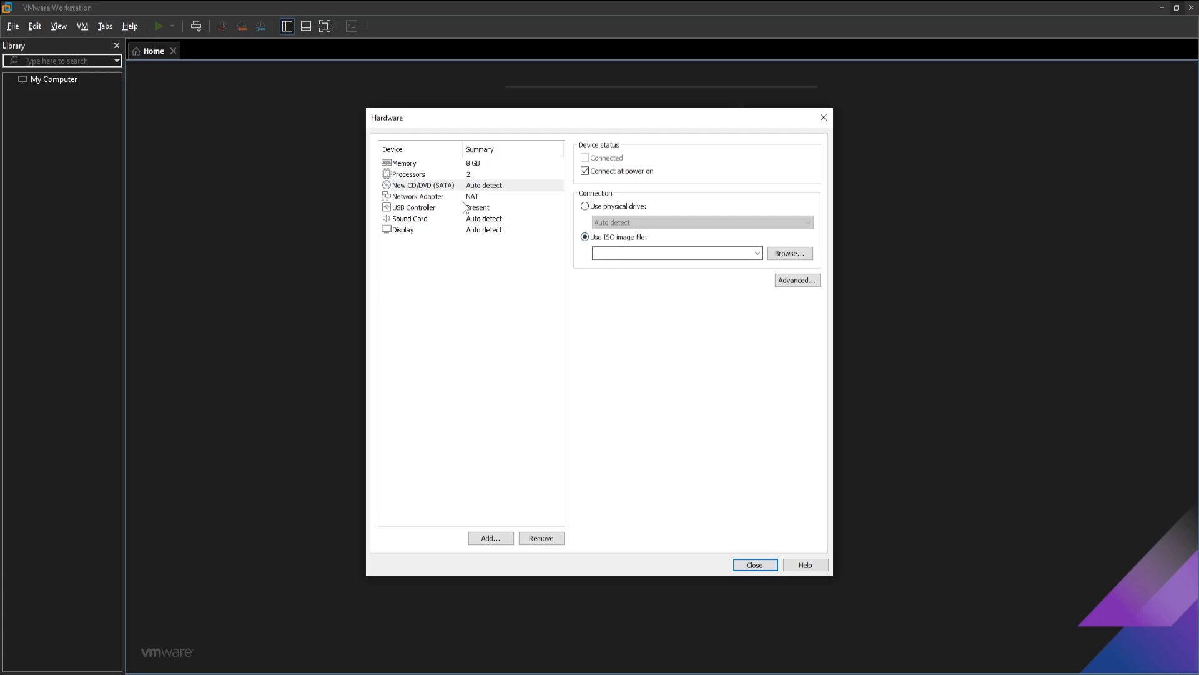
click(410, 197)
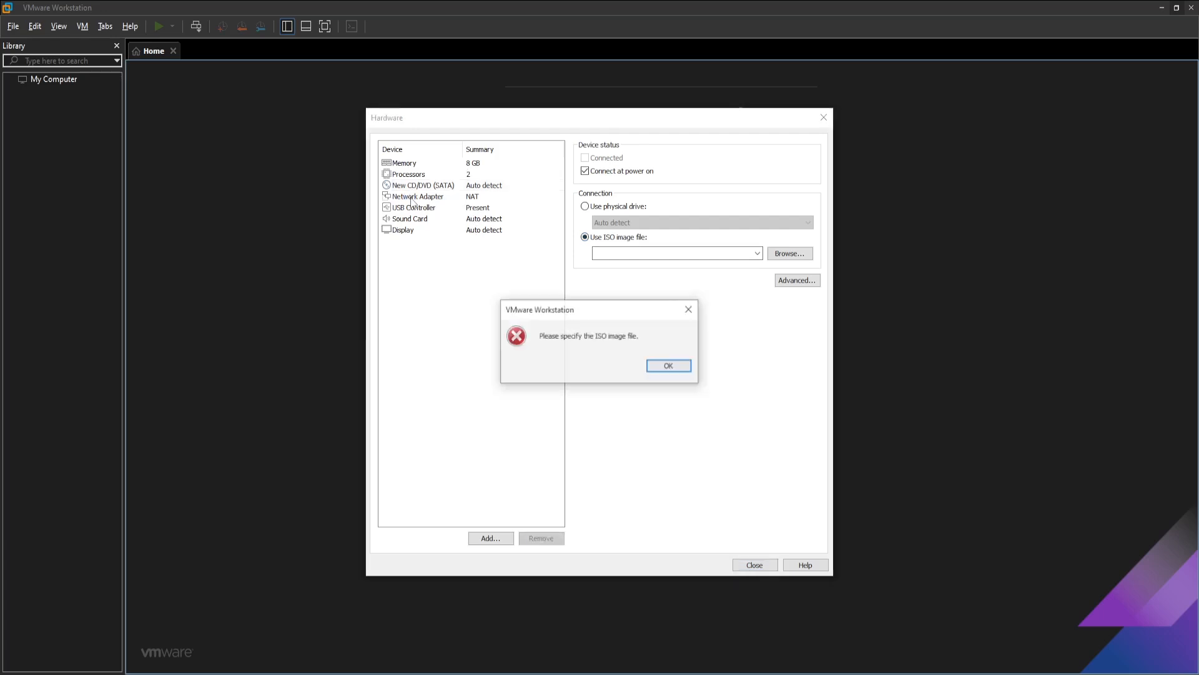
click(690, 312)
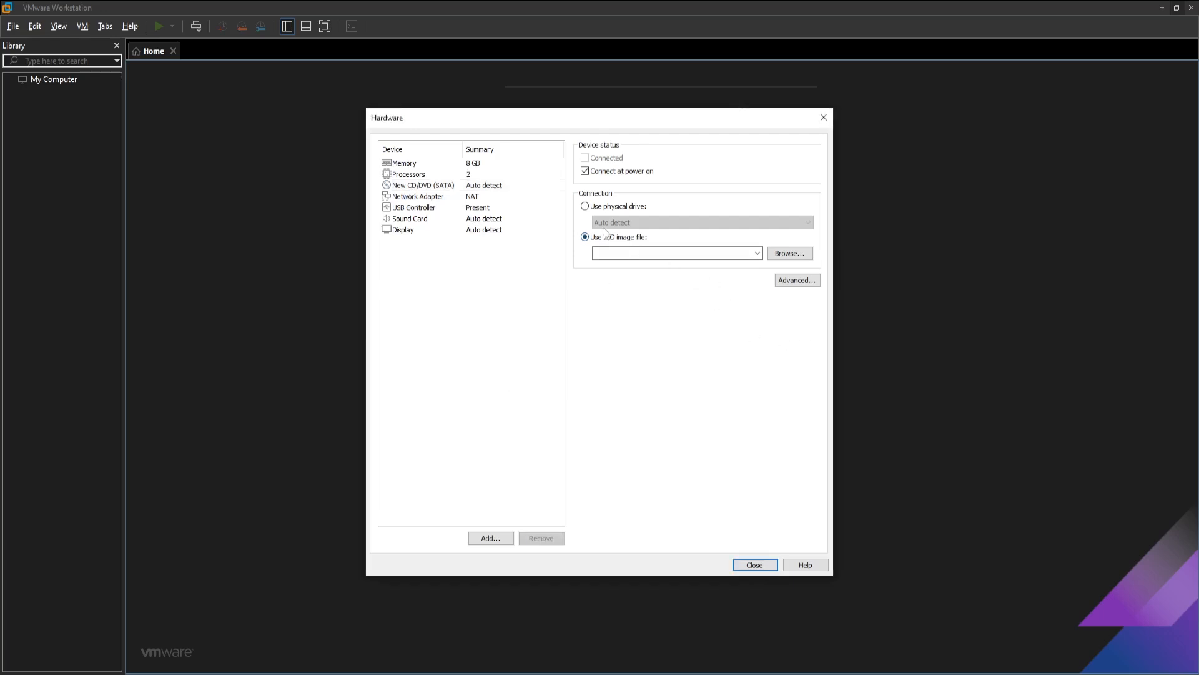
click(601, 207)
click(448, 196)
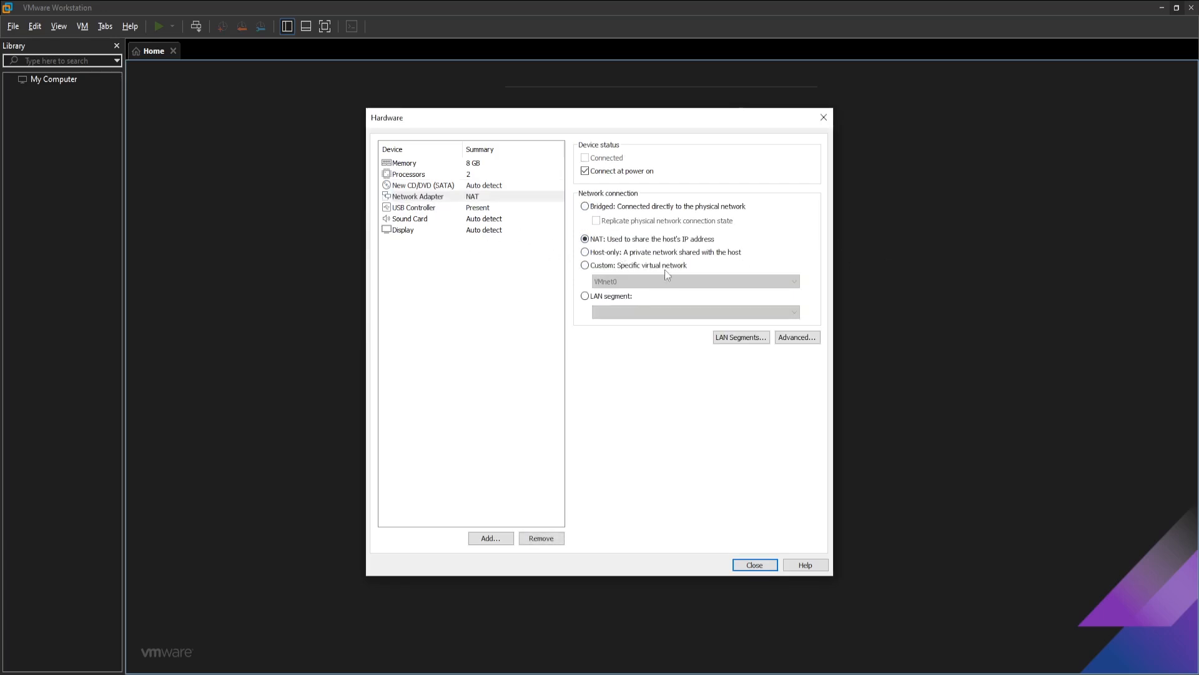
Try USB 3.1 compatibility for the USB controller and return it to USB 2.0.
click(431, 208)
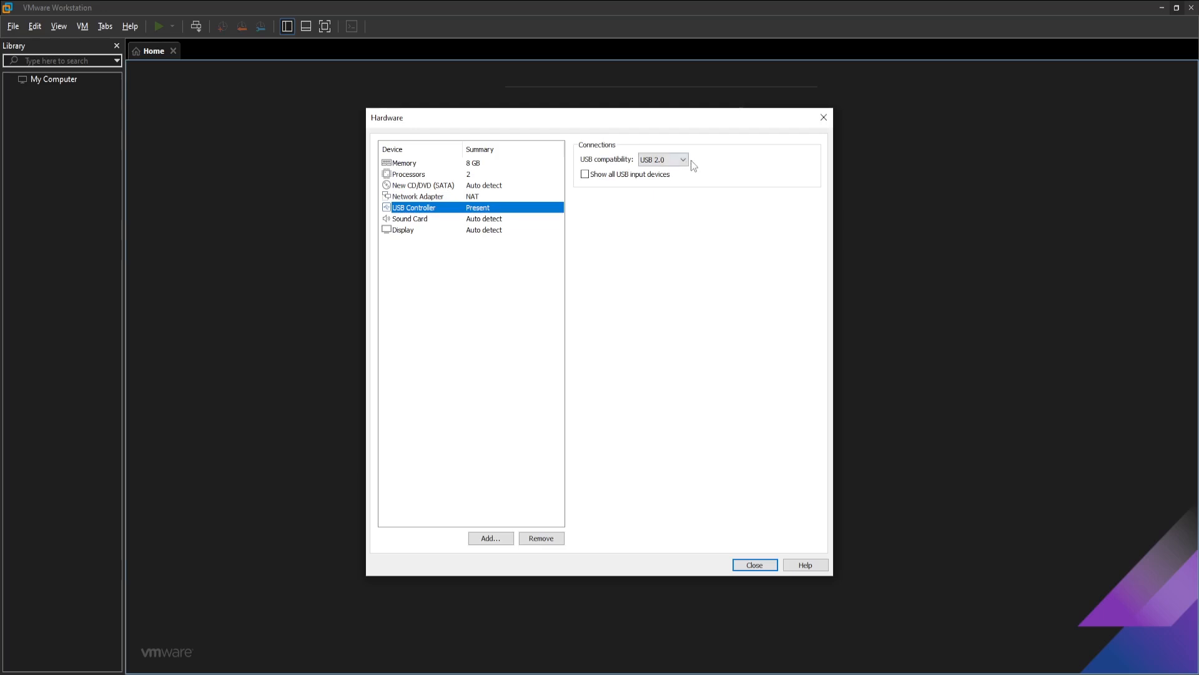
click(673, 159)
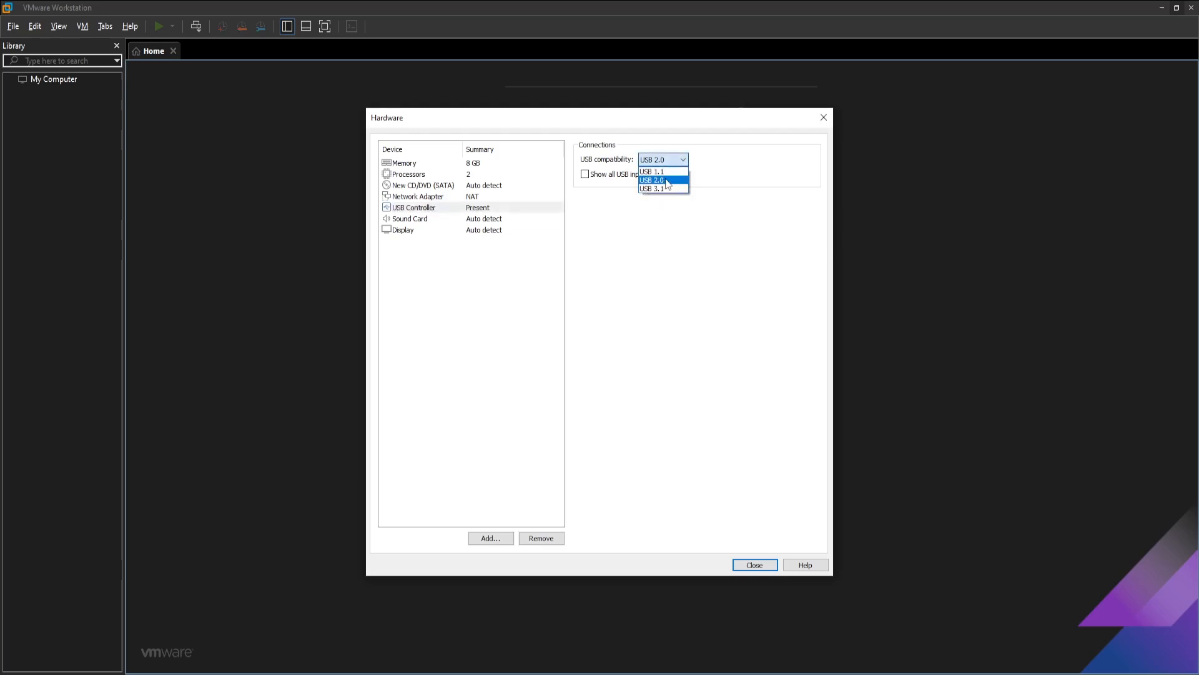
click(656, 240)
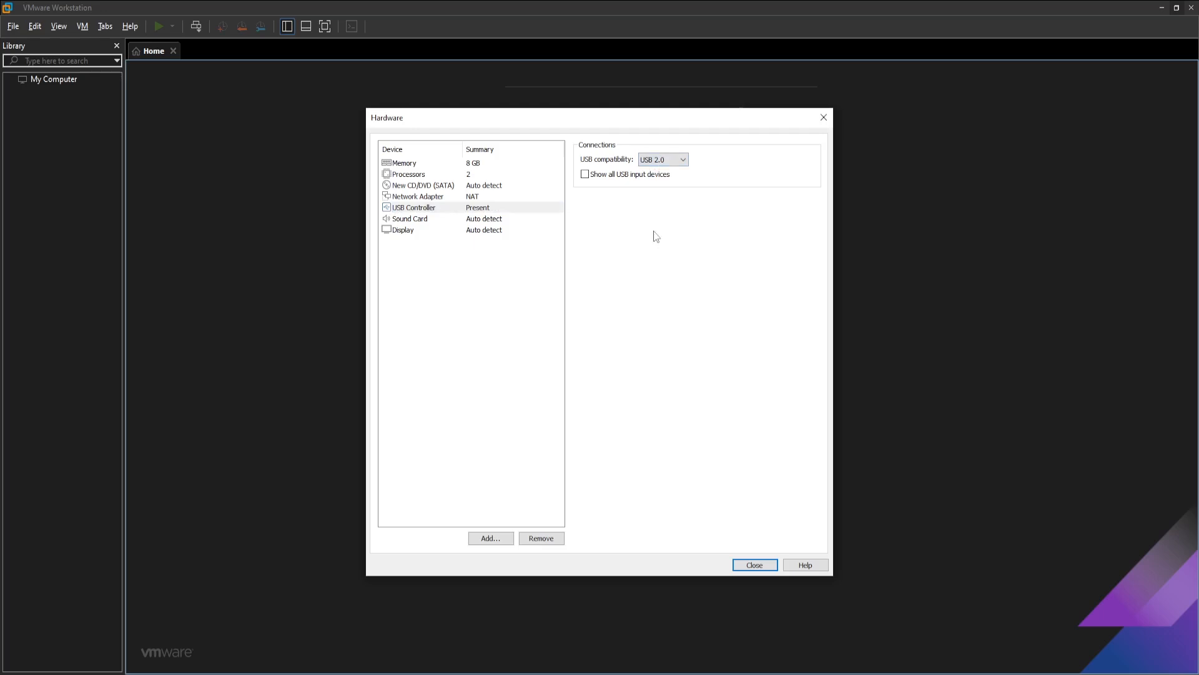
click(662, 159)
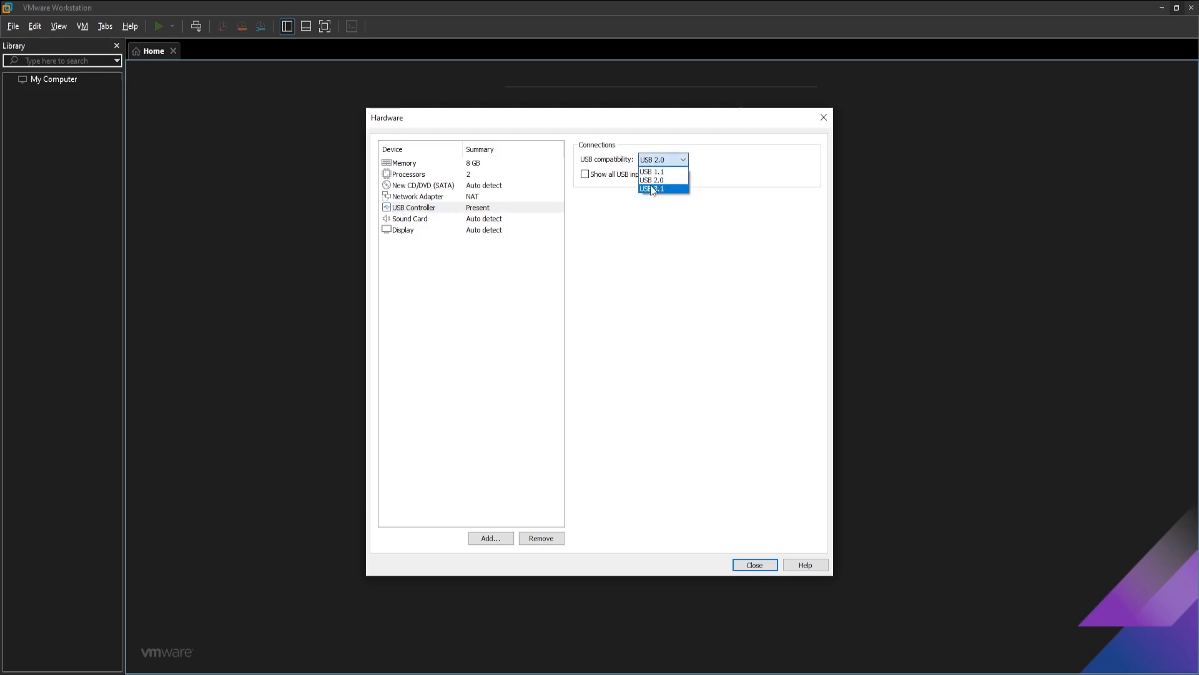
click(639, 244)
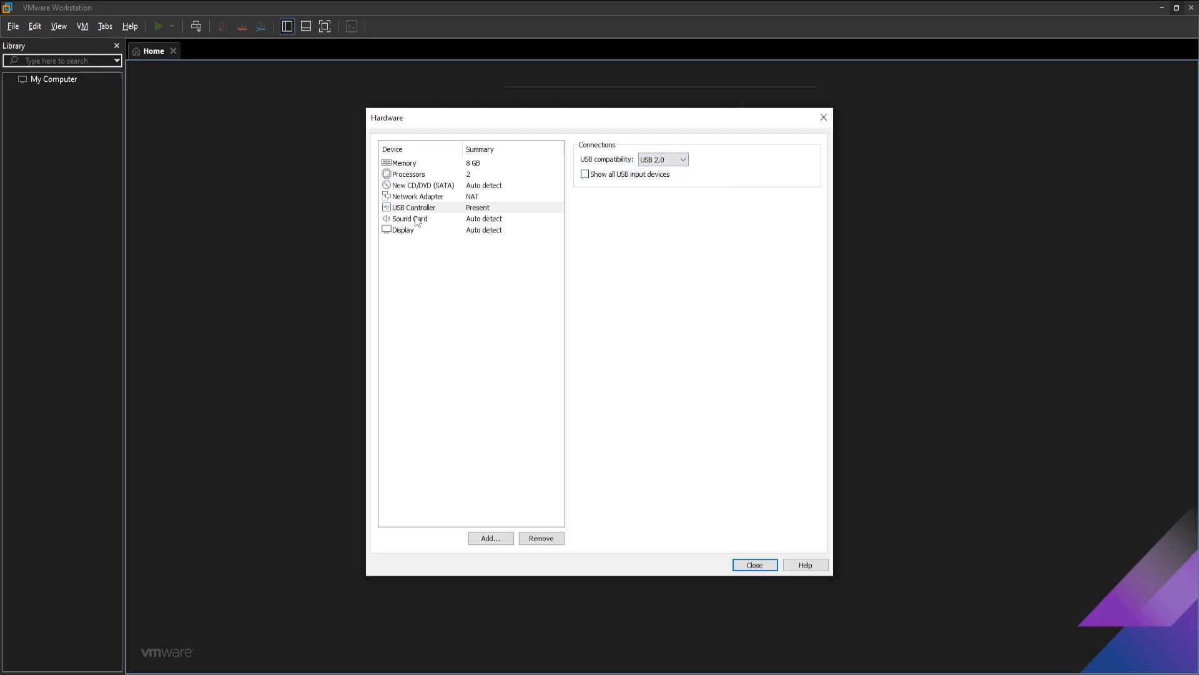
click(653, 160)
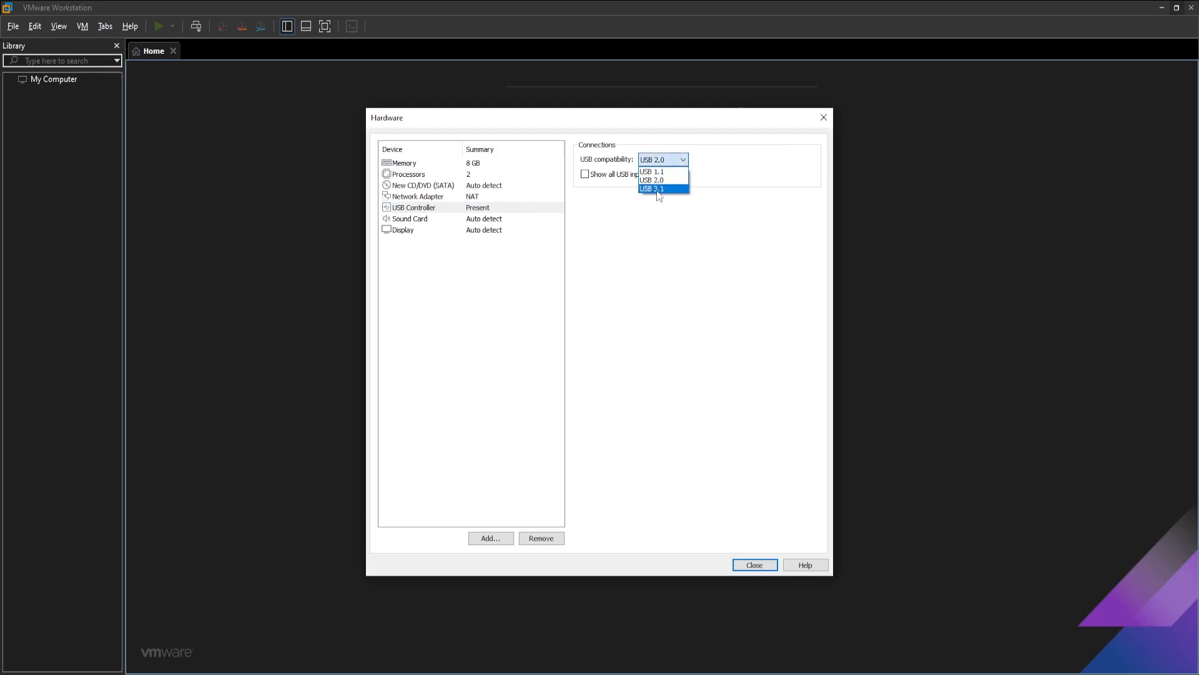
click(657, 192)
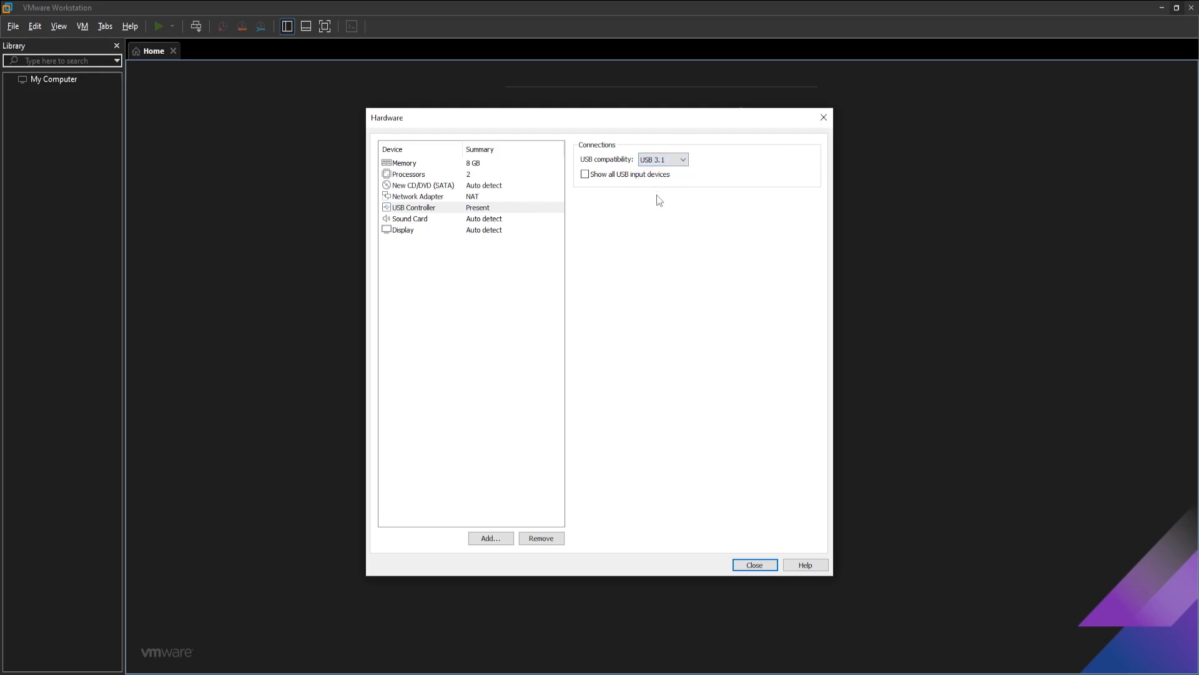
click(654, 160)
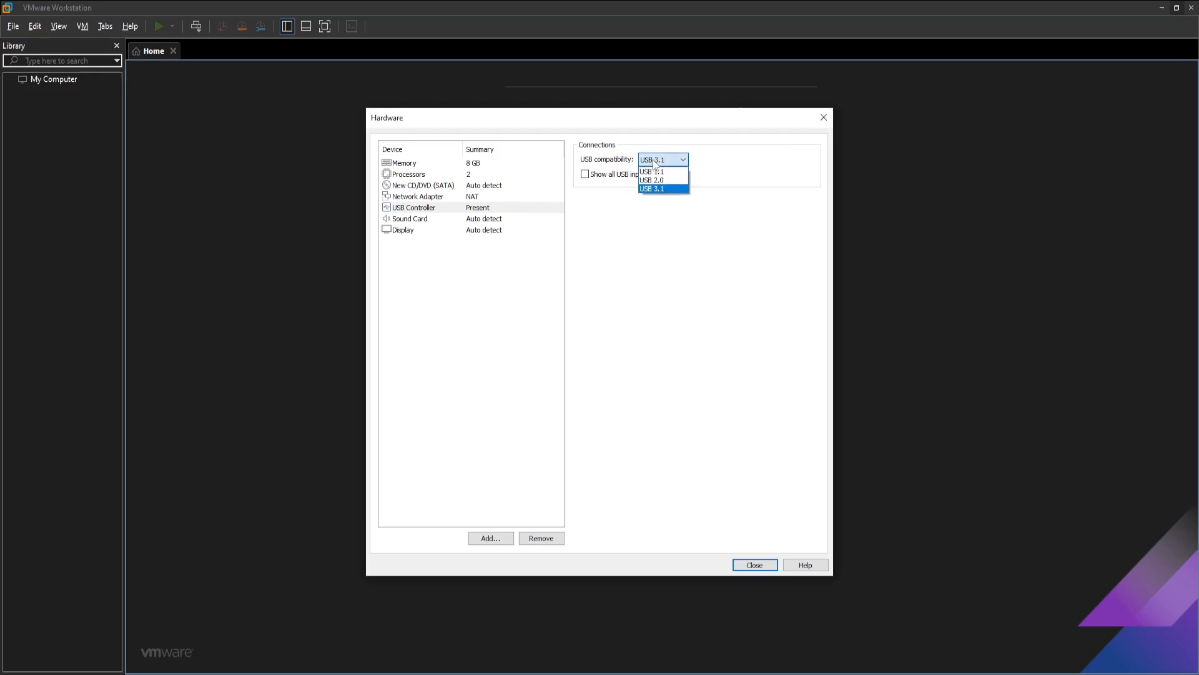
click(659, 179)
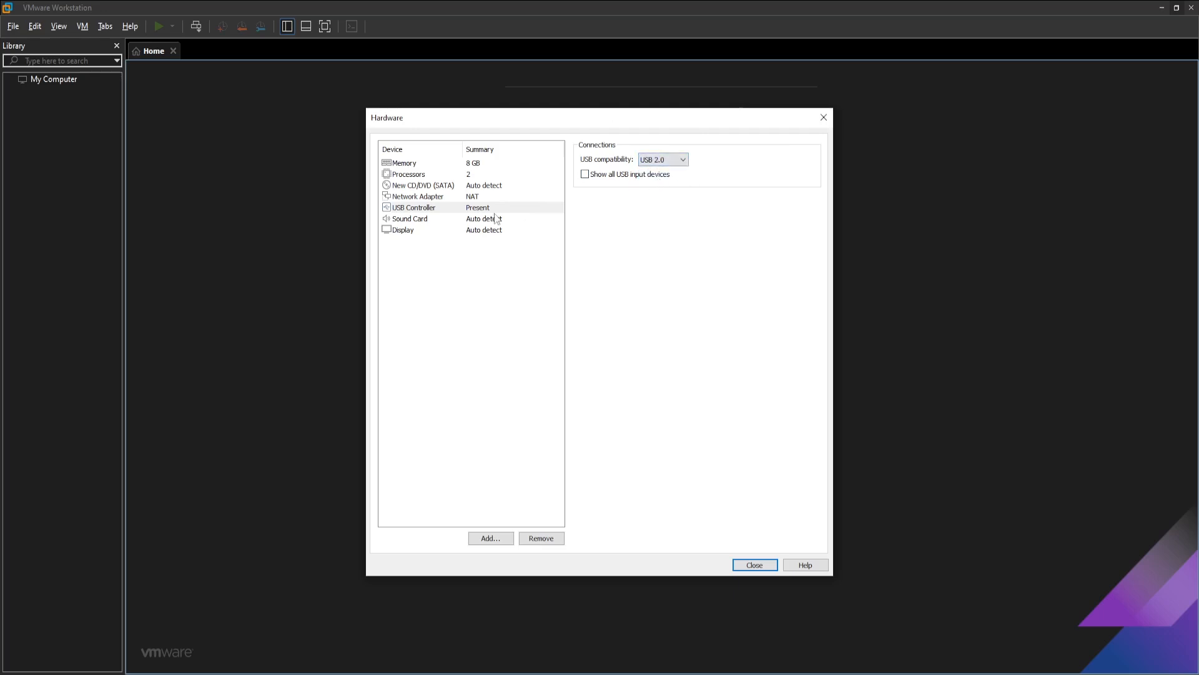
Examine the sound card, display and processor settings of the virtual machine.
click(409, 219)
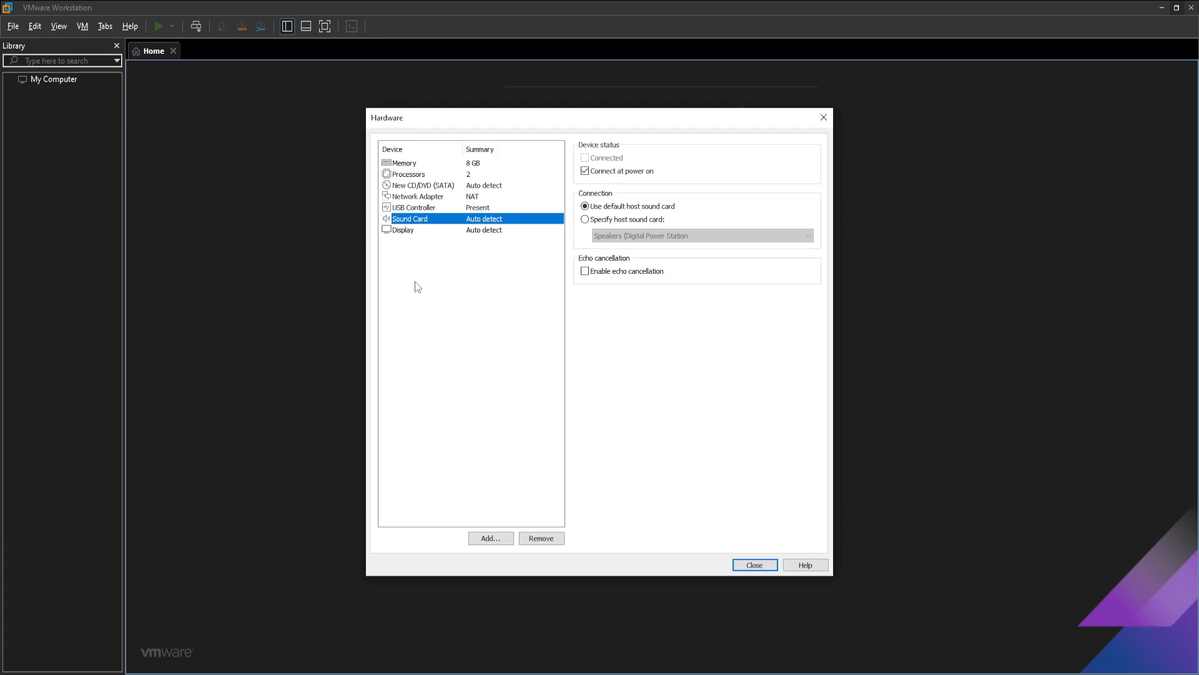
click(403, 231)
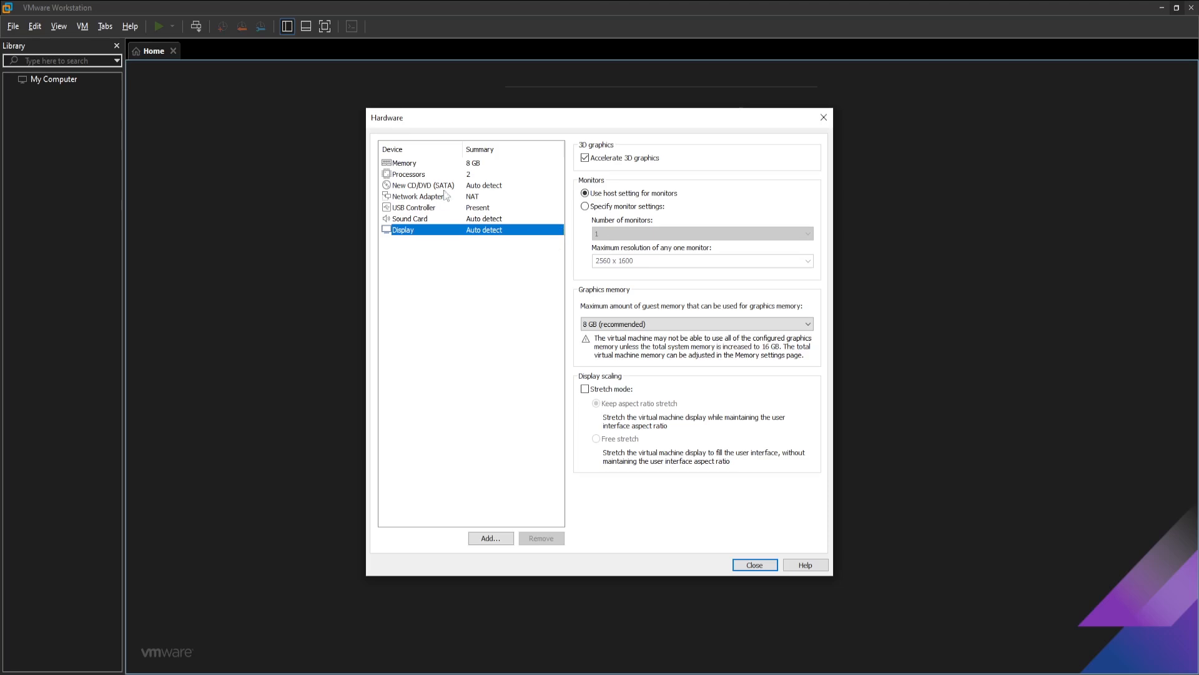
click(426, 175)
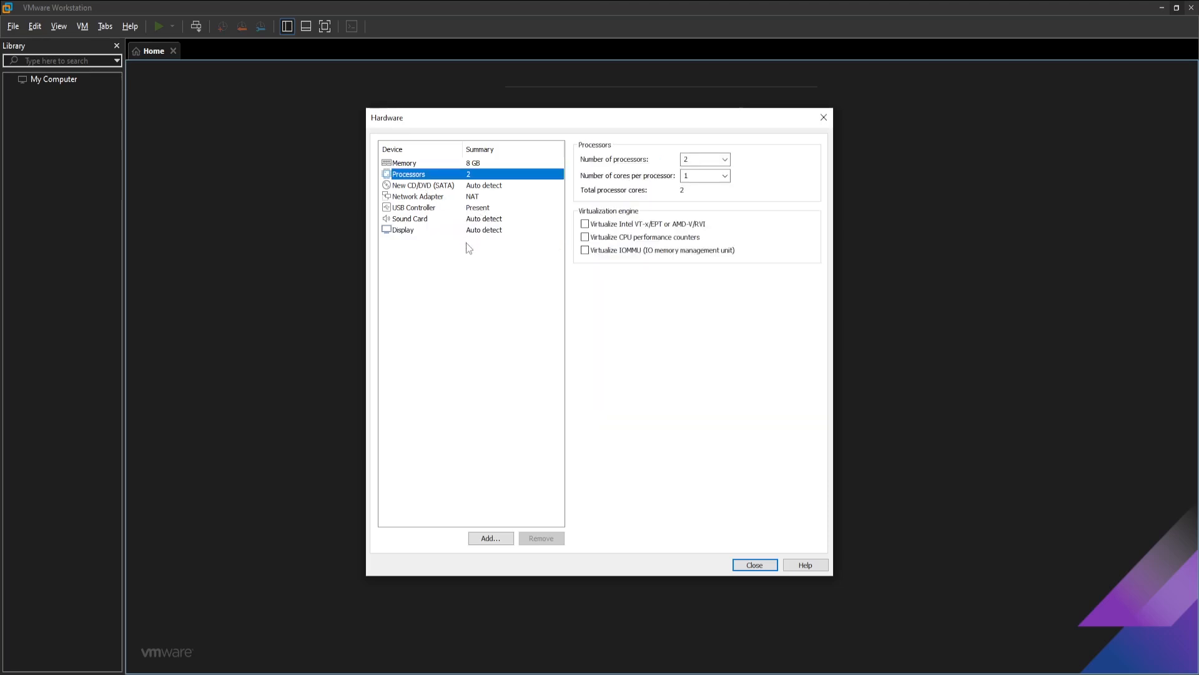
Make the CD/DVD drive use the ubuntu-24.04.1-desktop-amd64(1).iso image from Downloads and close the hardware settings.
click(406, 187)
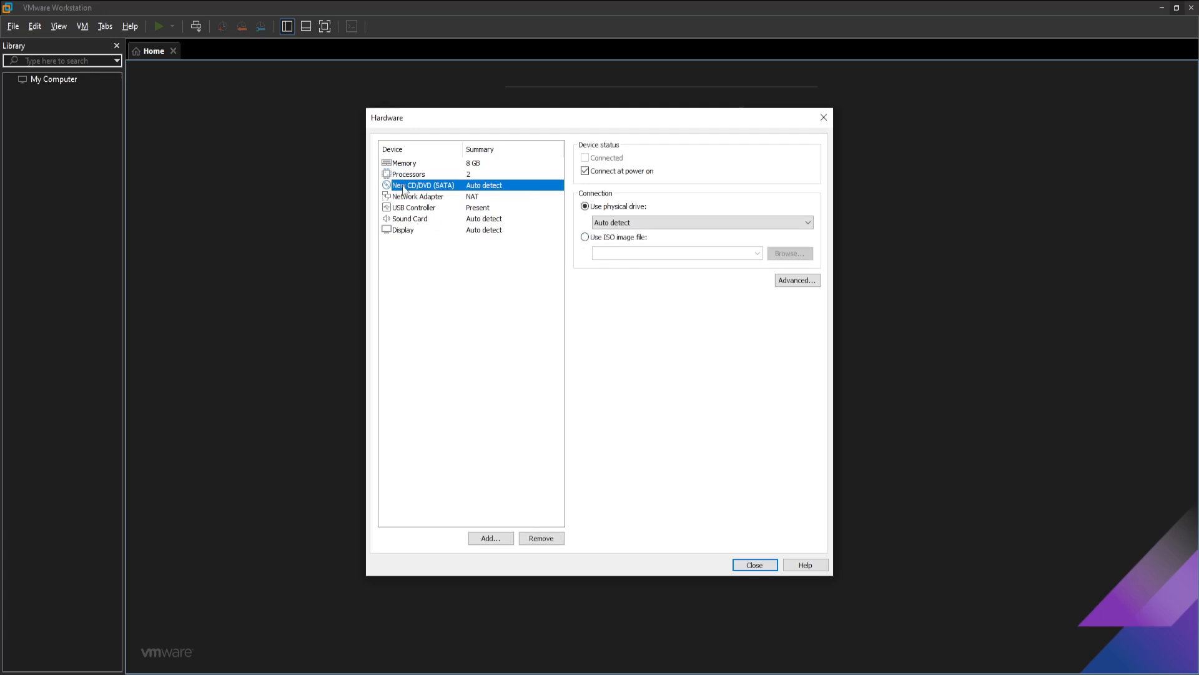
click(585, 238)
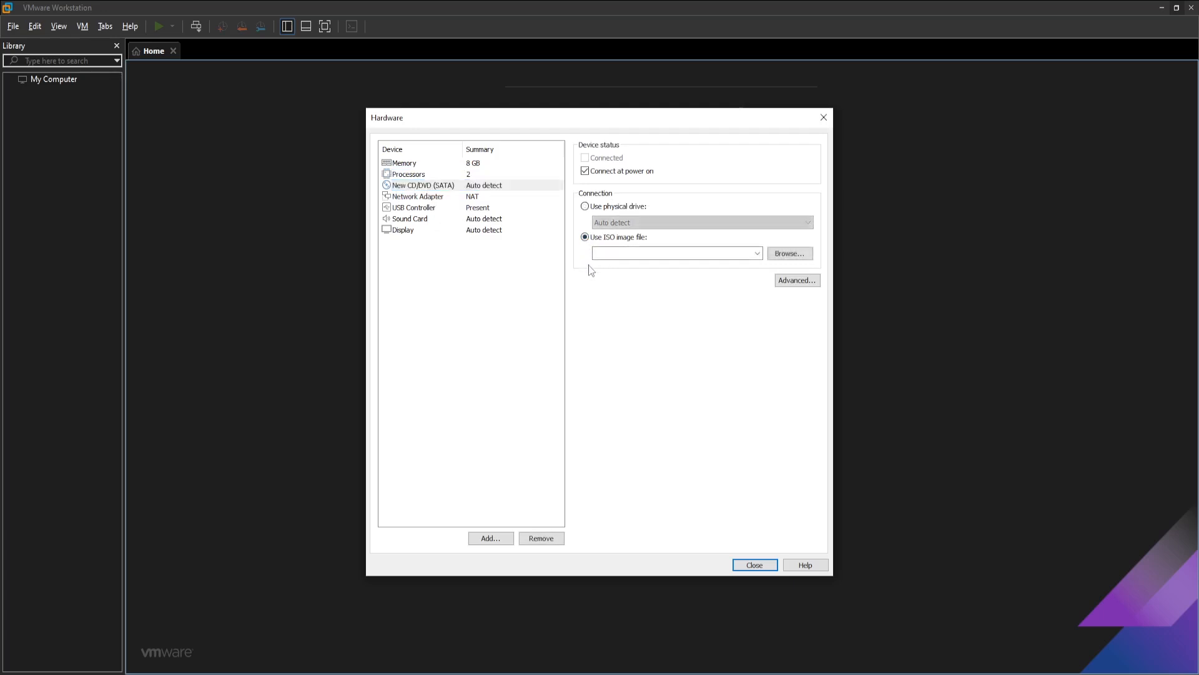
click(790, 253)
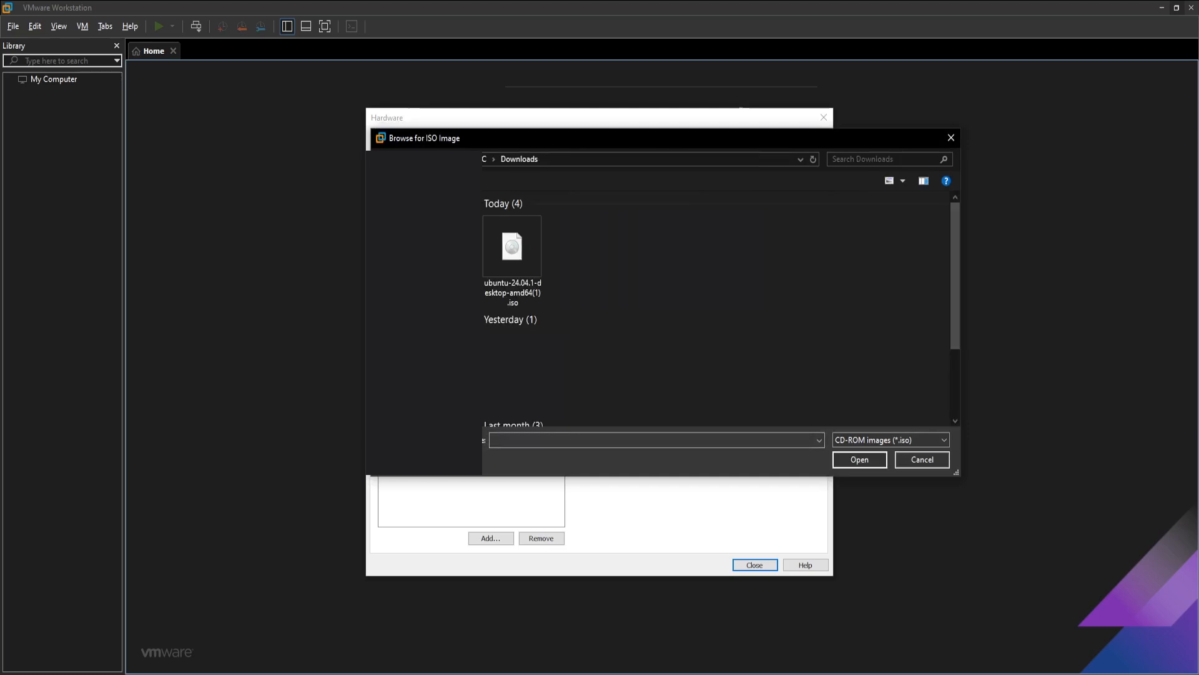
click(493, 243)
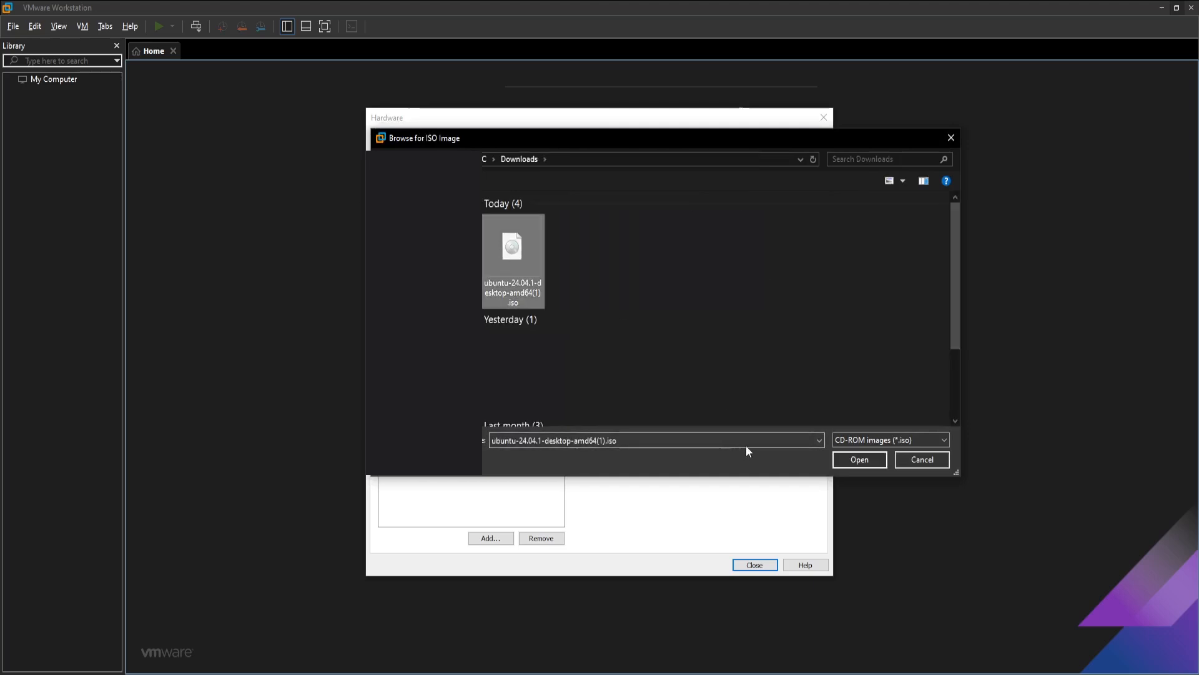
key(Return)
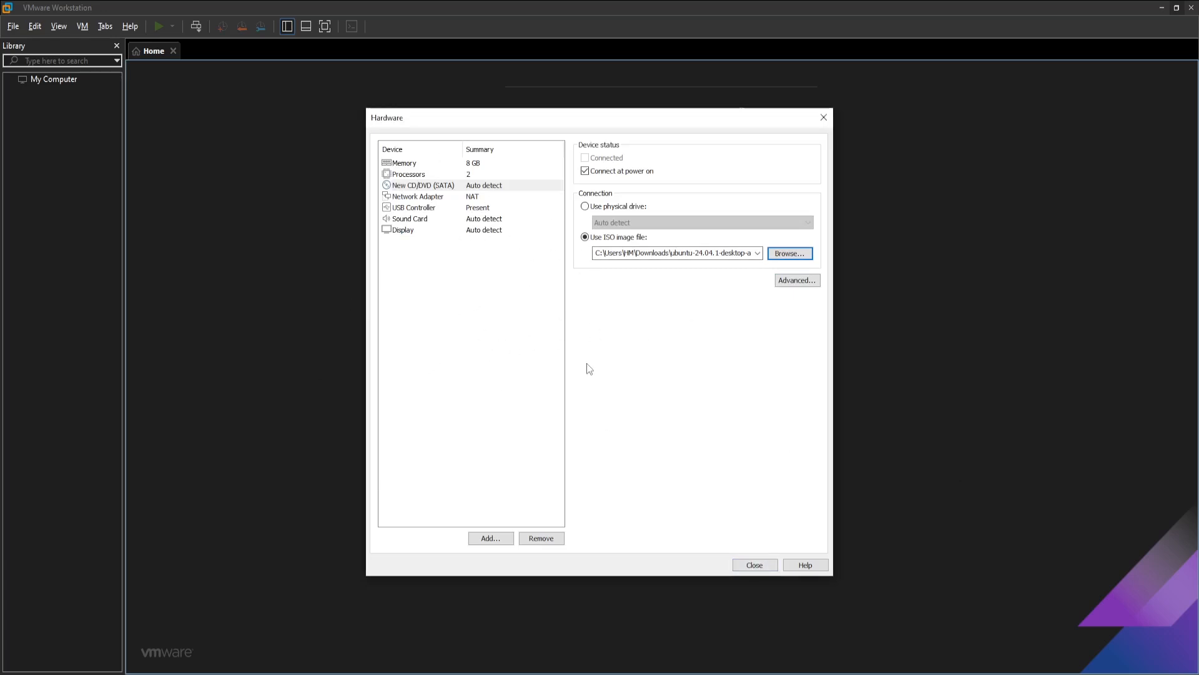
click(746, 568)
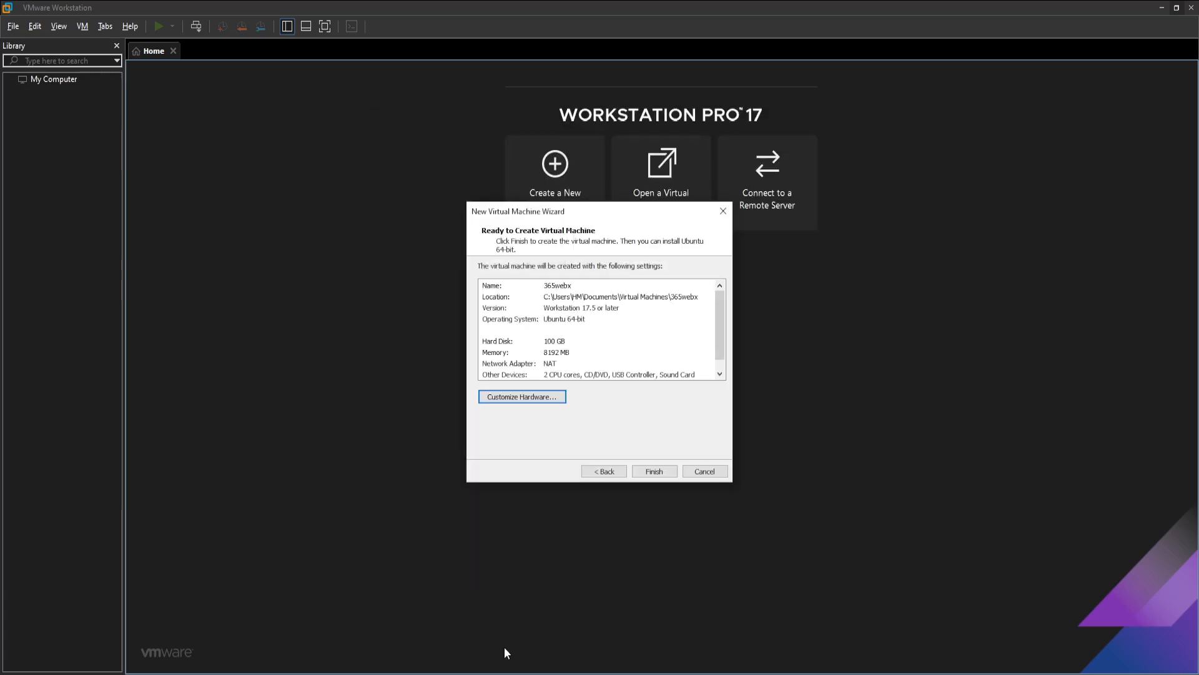
Finish creating the virtual machine and power it on, dismissing the side channel mitigations hint.
click(668, 475)
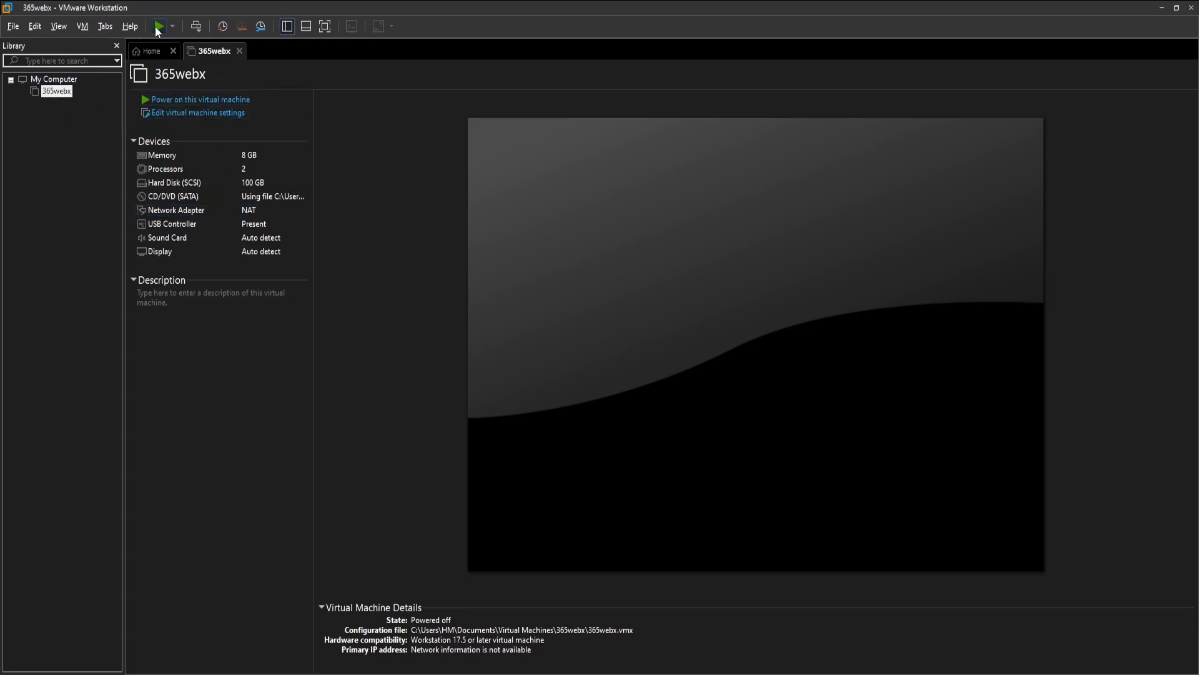
click(188, 102)
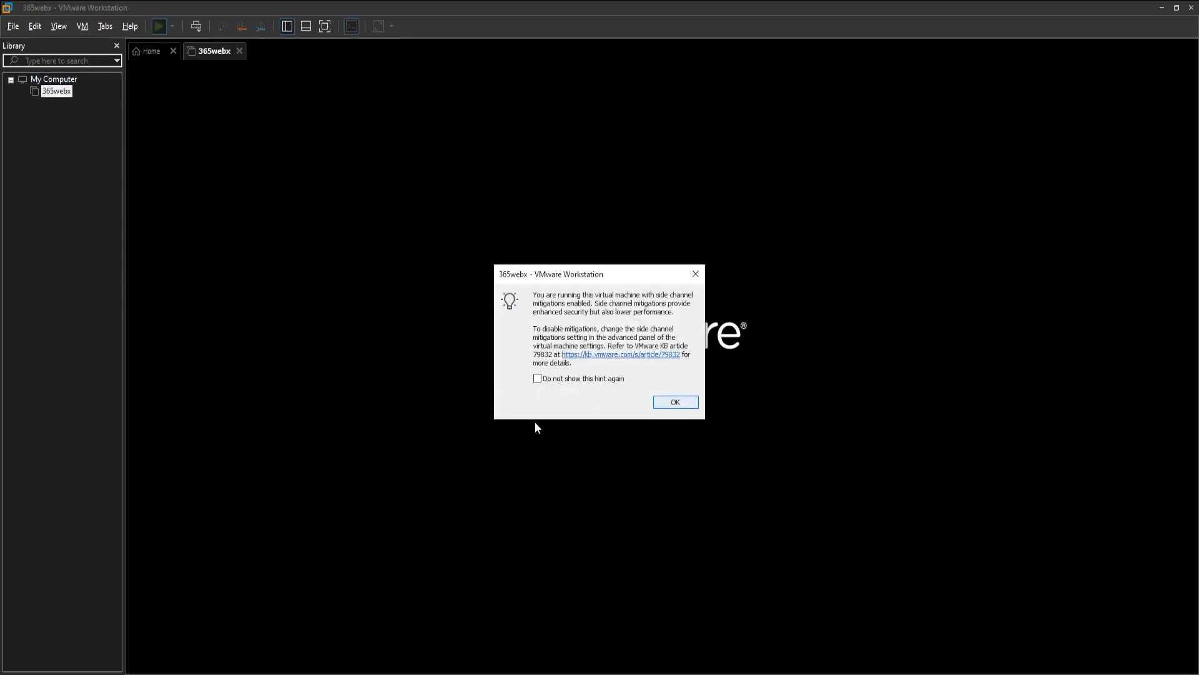
click(675, 402)
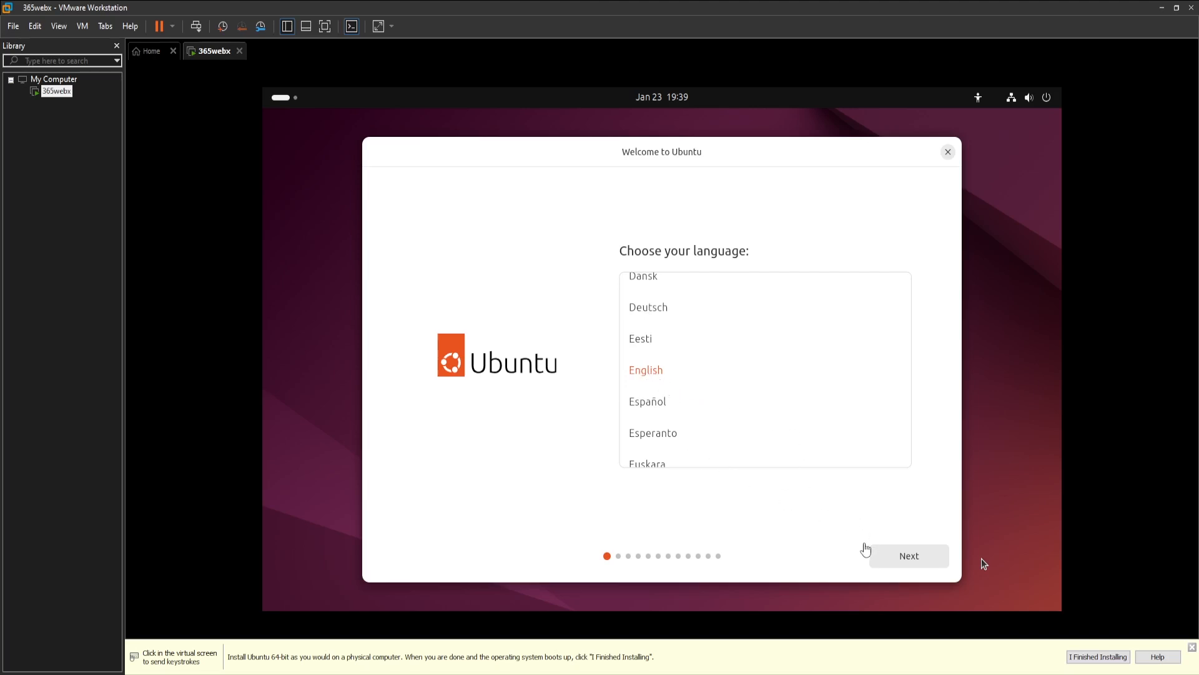
Proceed through the Ubuntu setup with English as language, default accessibility options and the English (UK) keyboard layout.
click(907, 562)
click(914, 557)
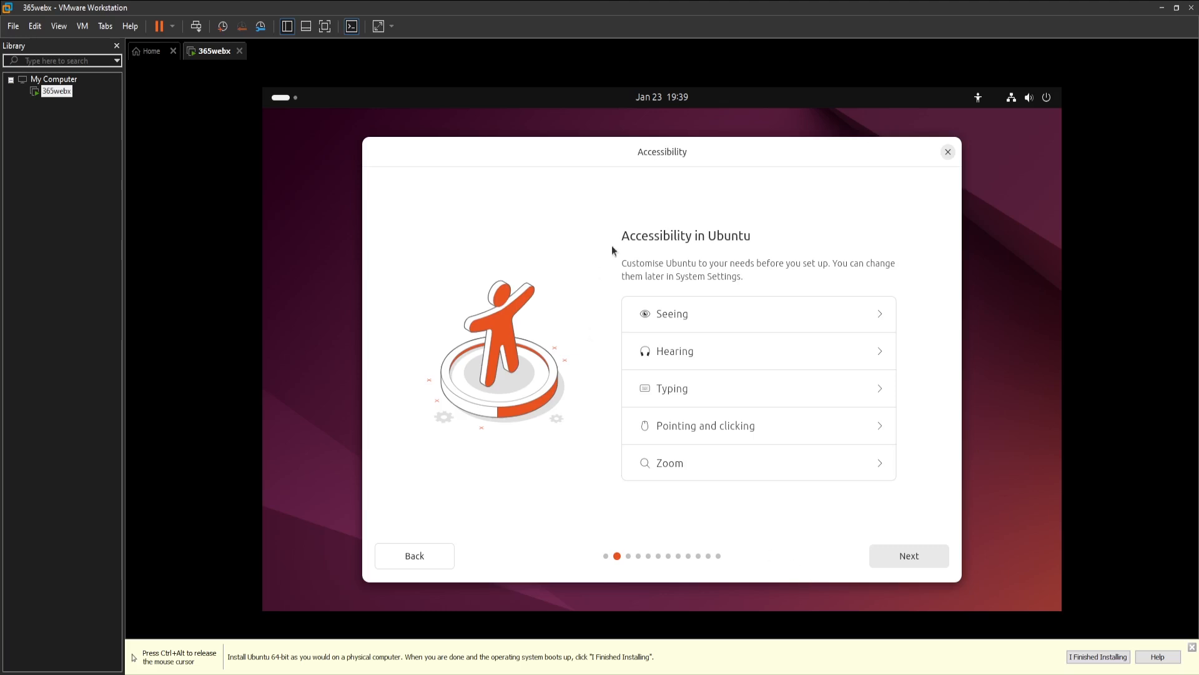
click(919, 557)
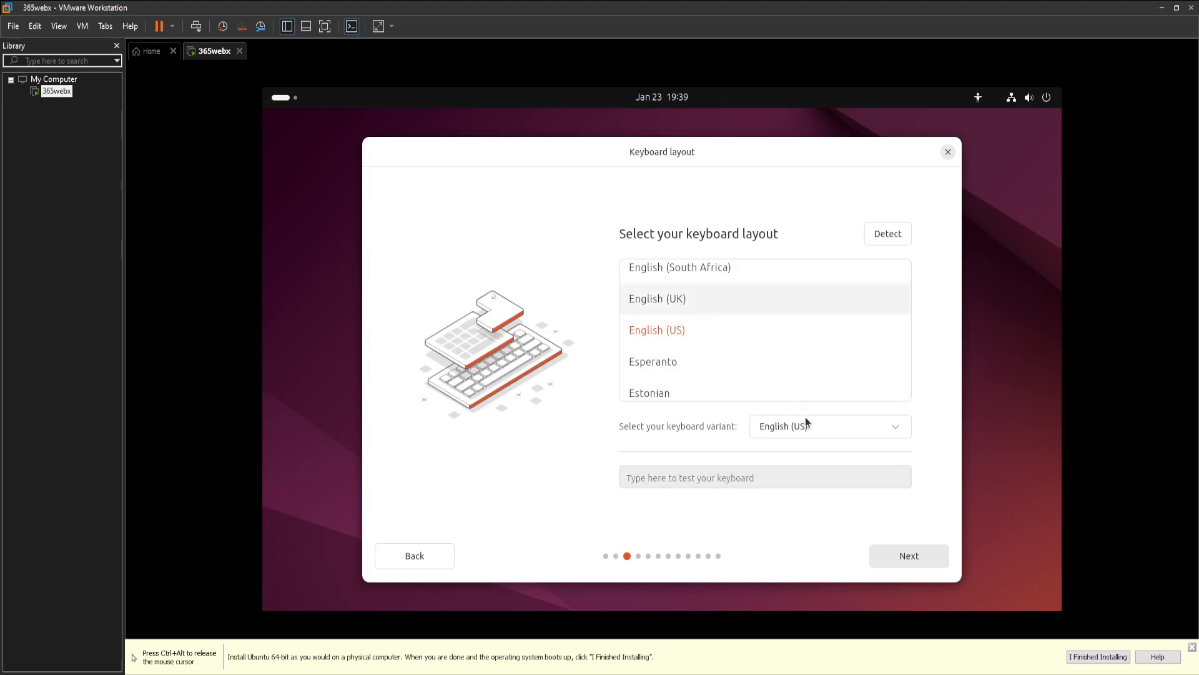
click(713, 300)
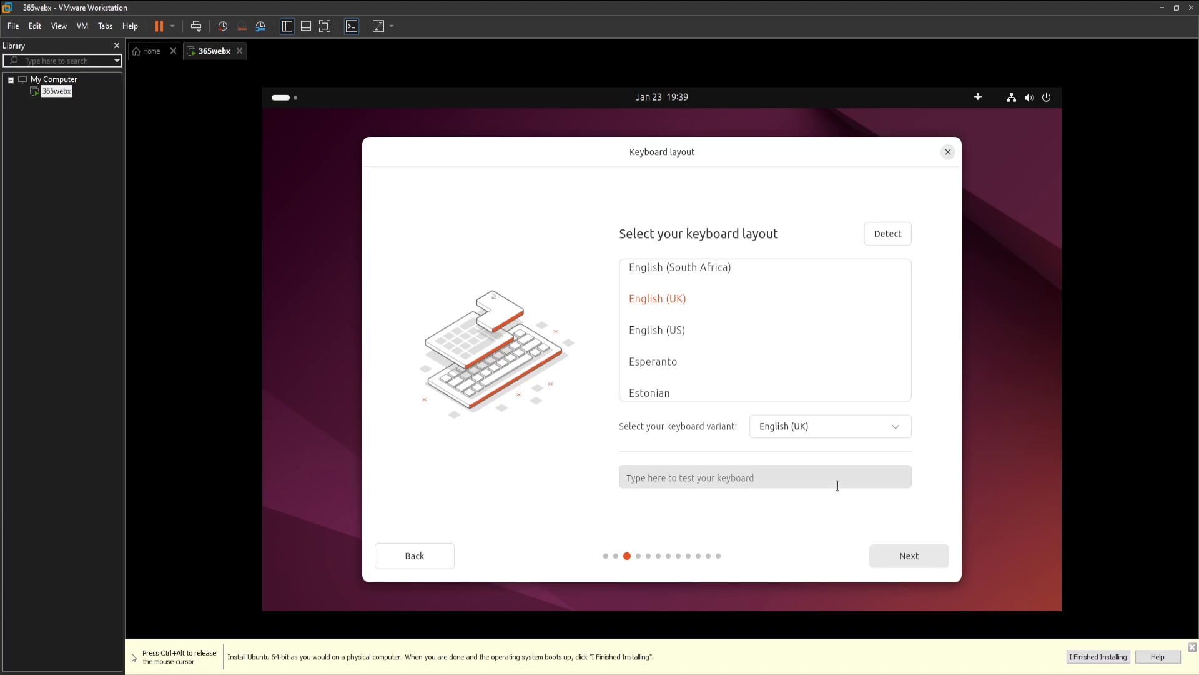
click(909, 553)
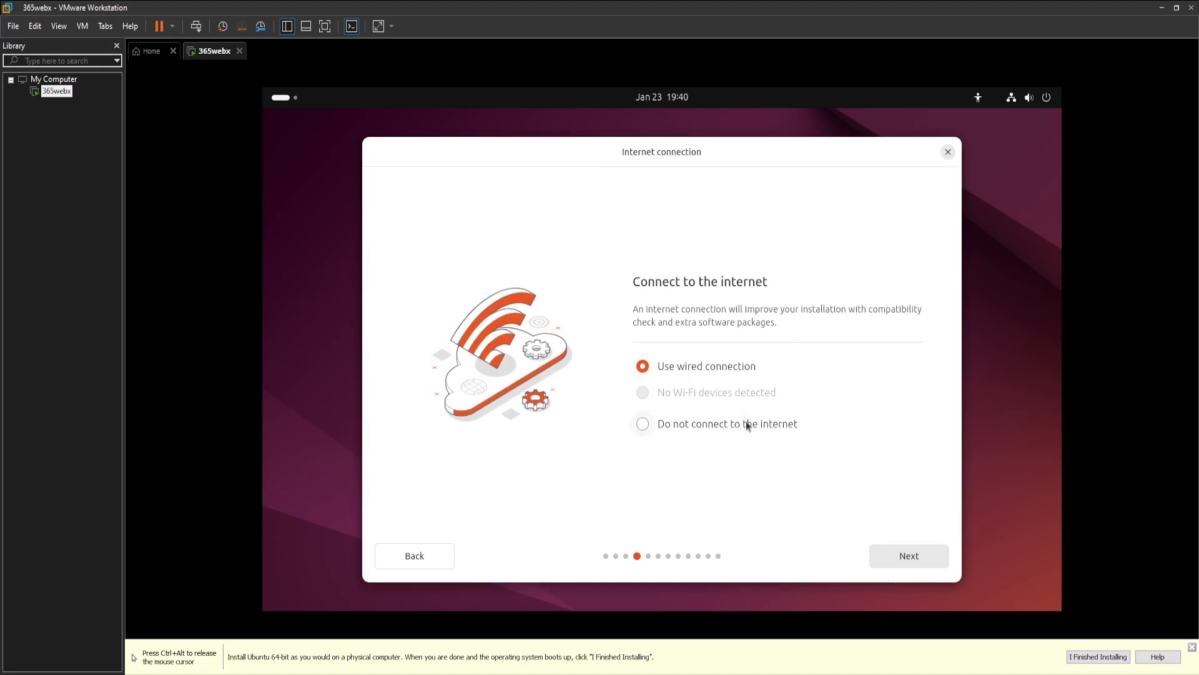
Continue with the wired internet connection, then update the Ubuntu installer and close it.
click(909, 555)
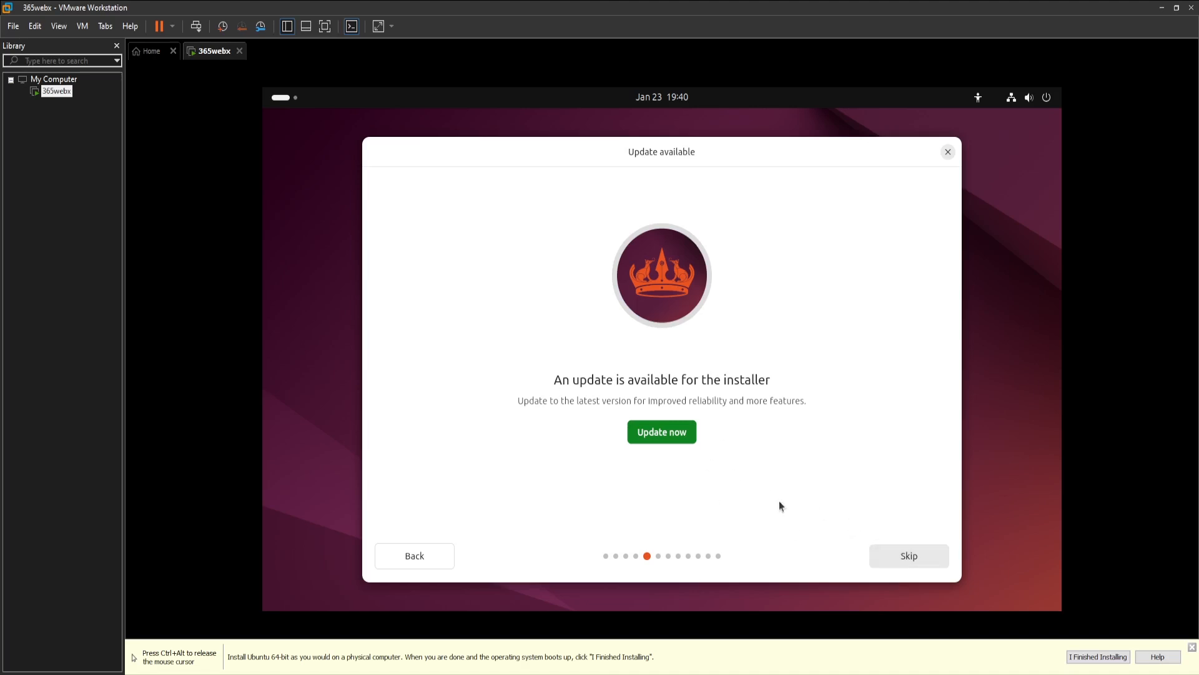
click(655, 437)
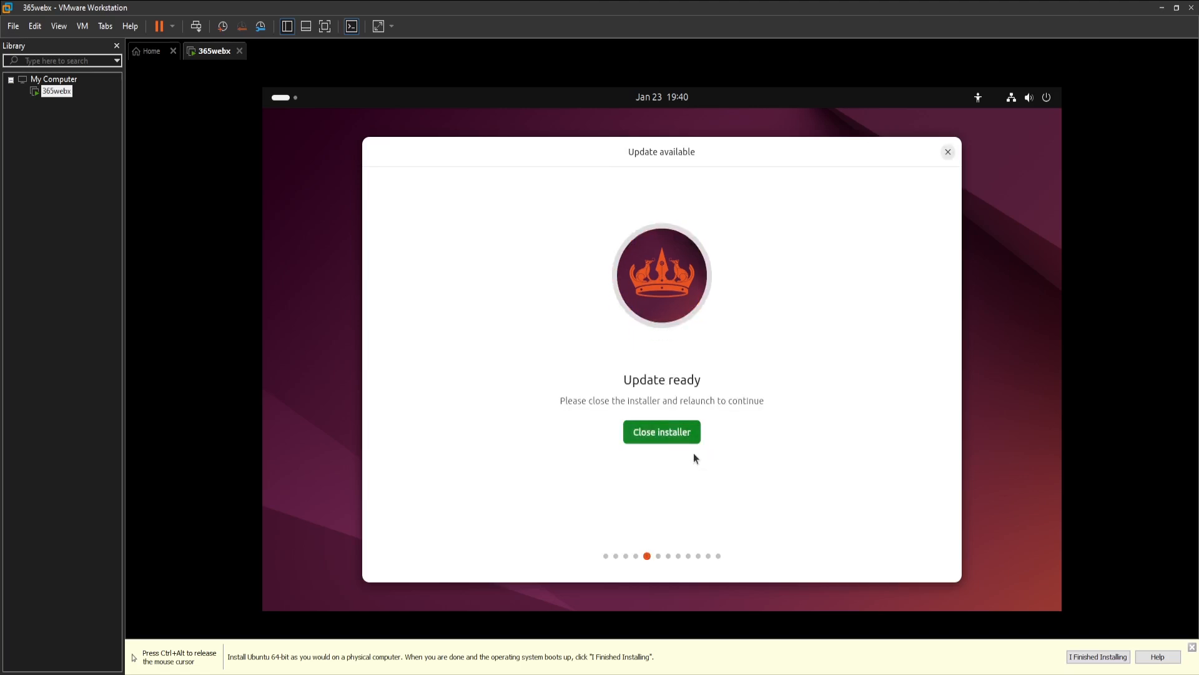
click(643, 433)
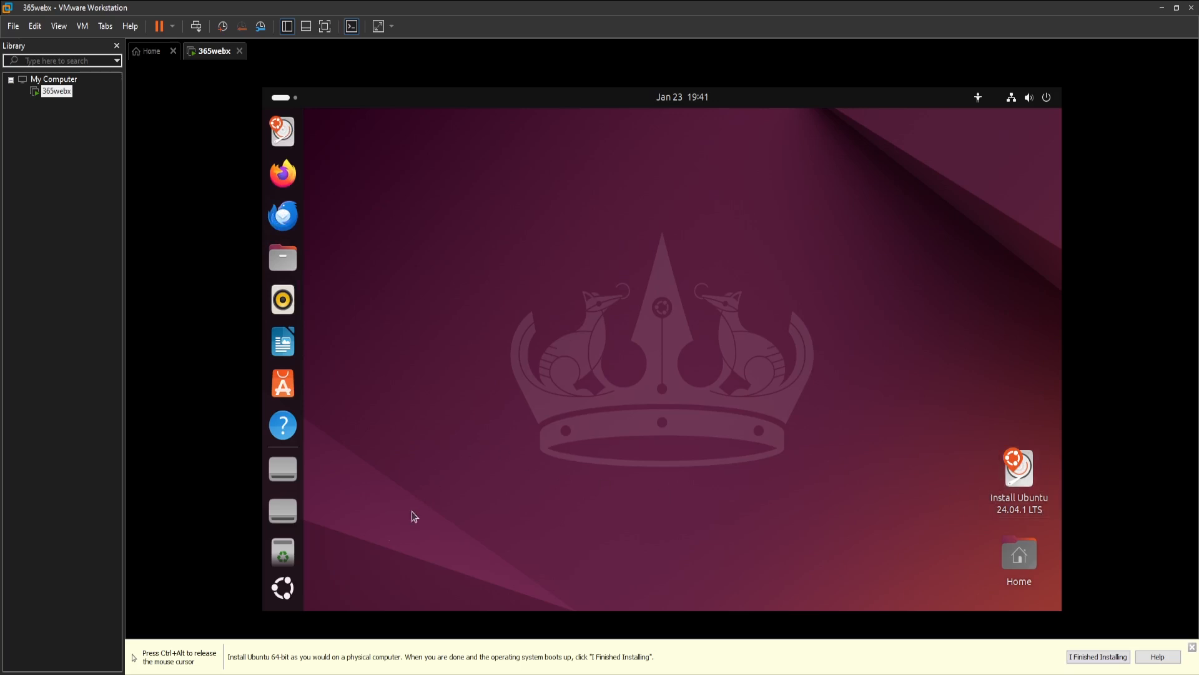
Open Firefox in Ubuntu from the applications overview, skip all its welcome steps and start browsing.
click(296, 594)
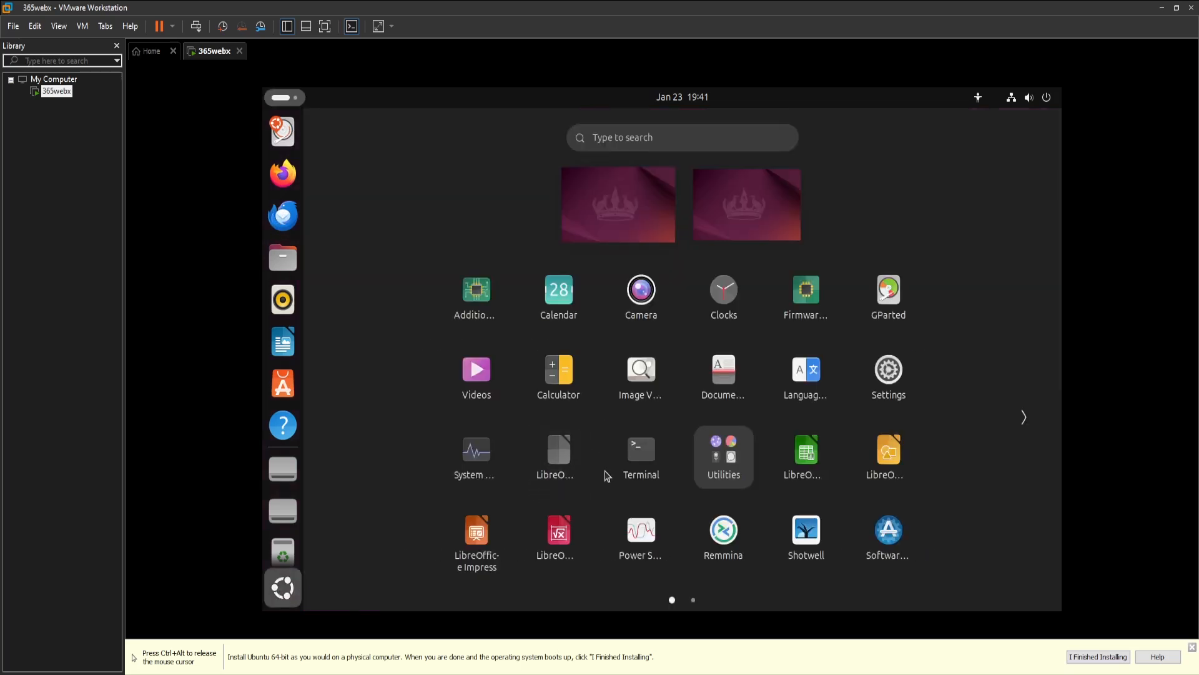
scroll(605, 474, down, 1)
scroll(607, 478, up, 1)
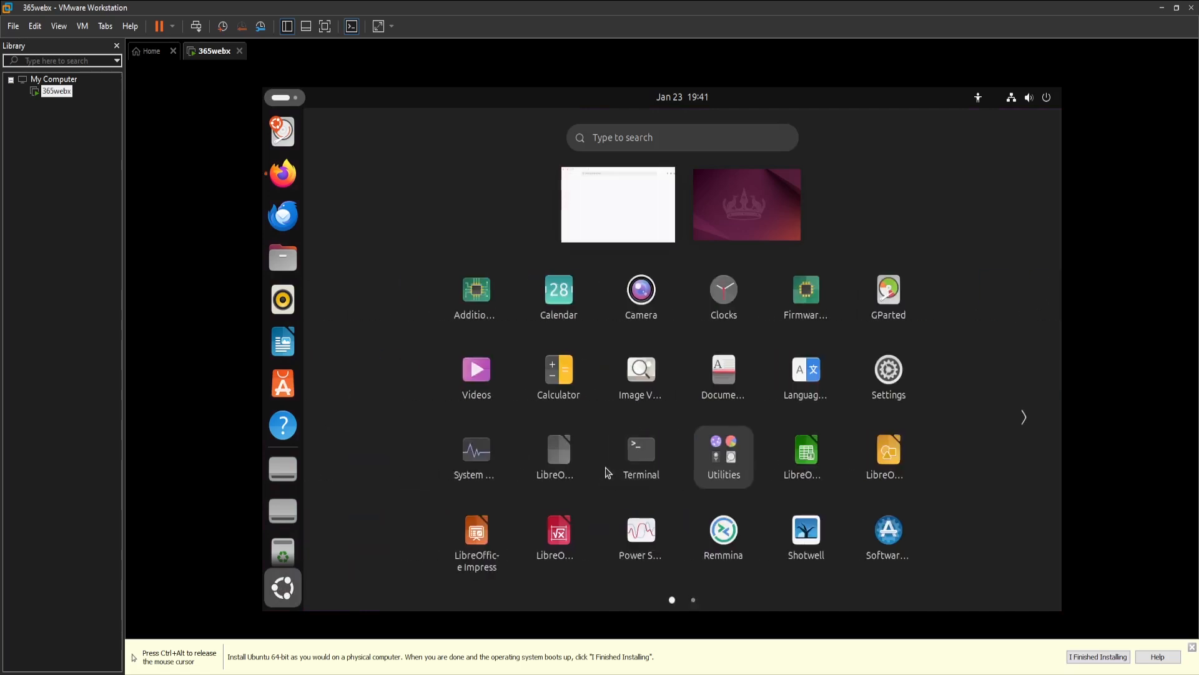
click(618, 208)
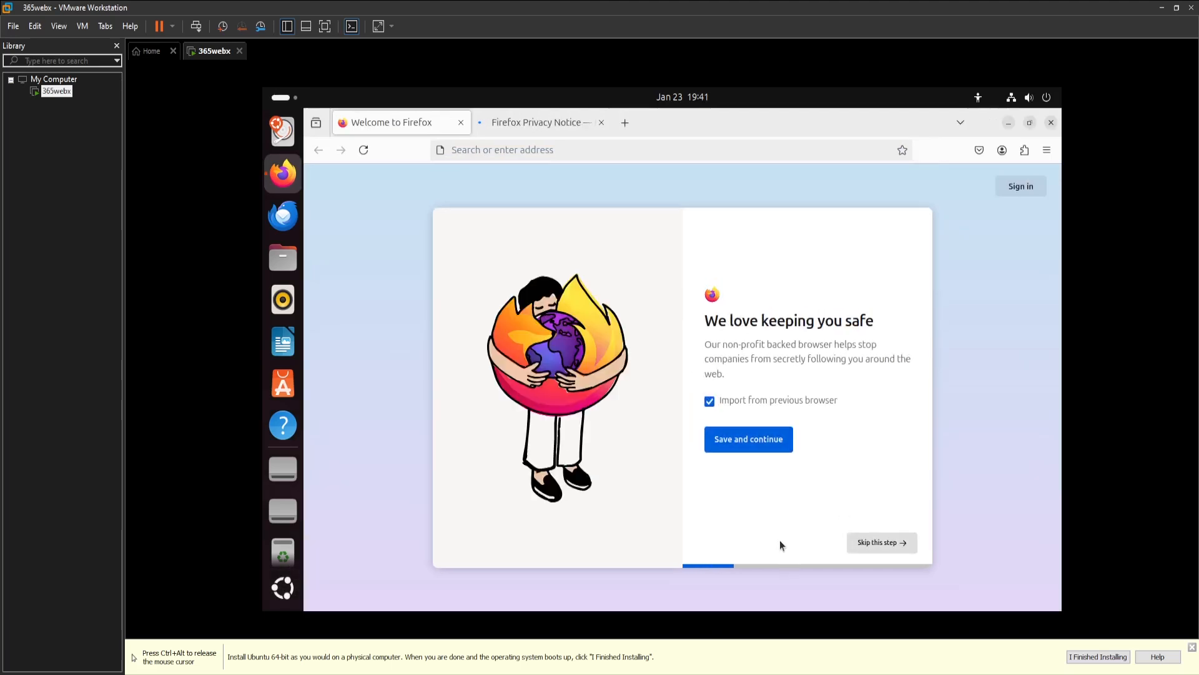
click(877, 542)
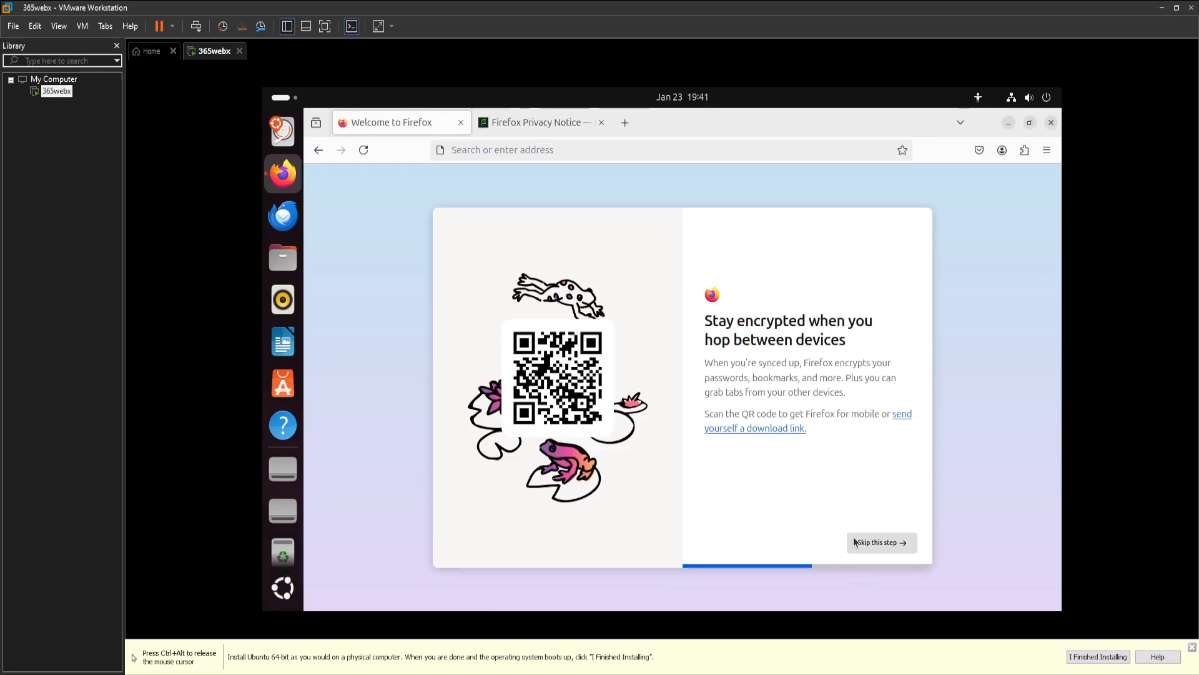
click(905, 541)
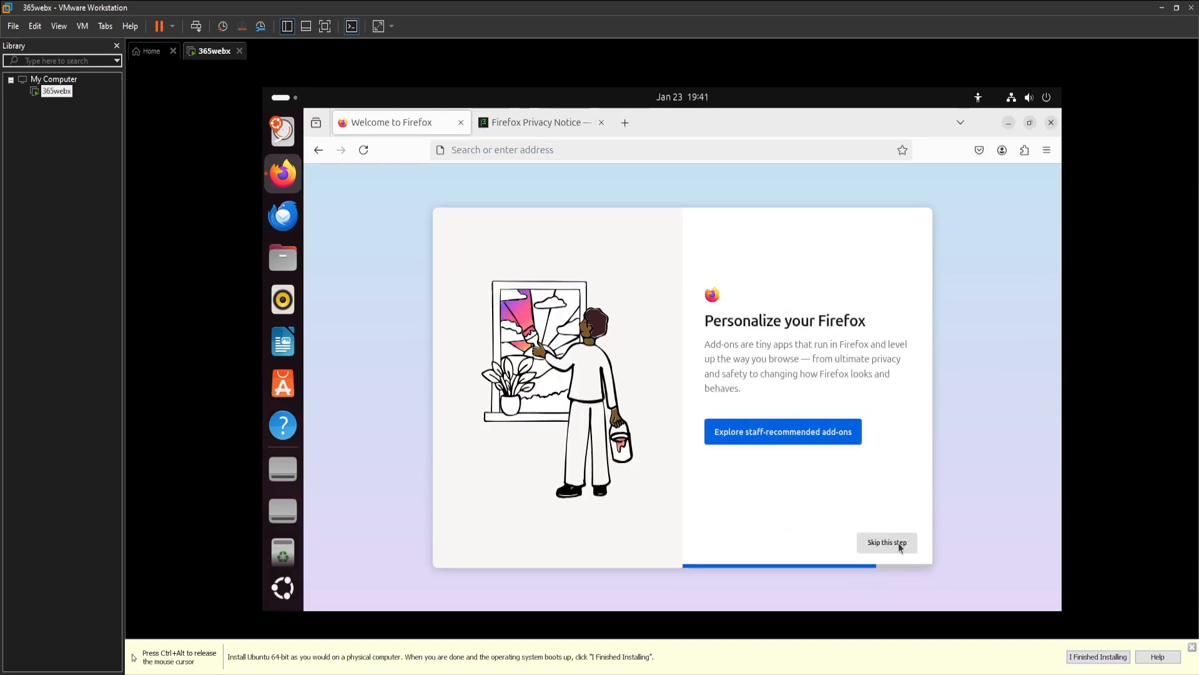
click(900, 544)
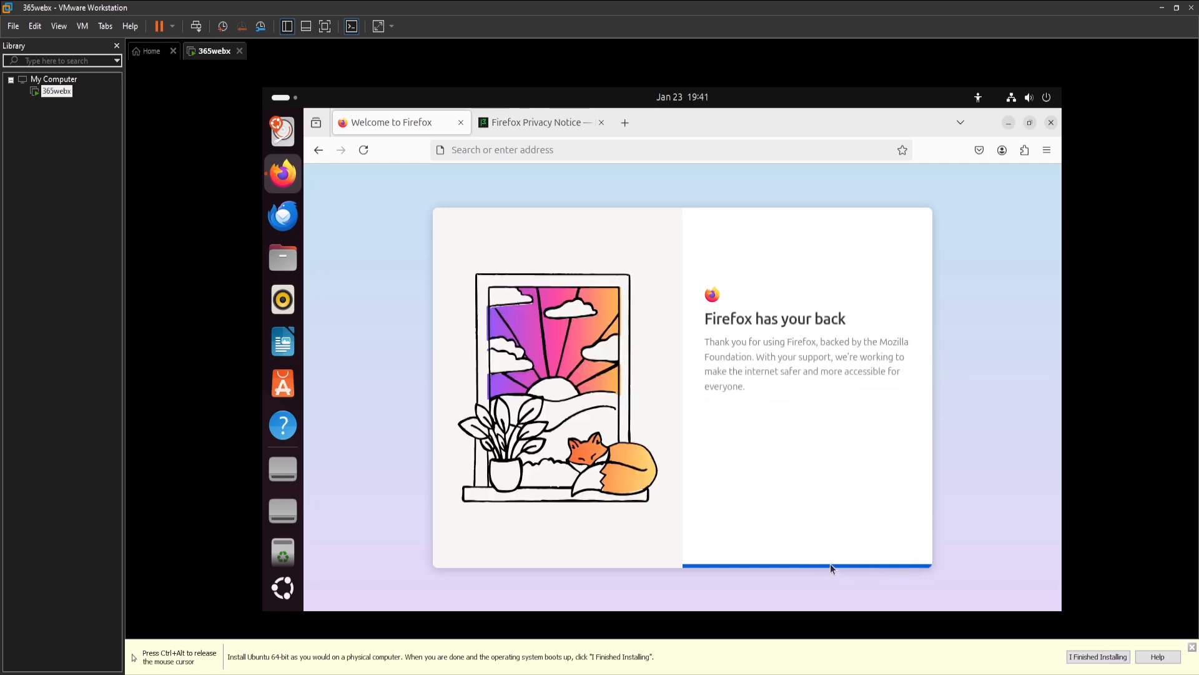
click(747, 453)
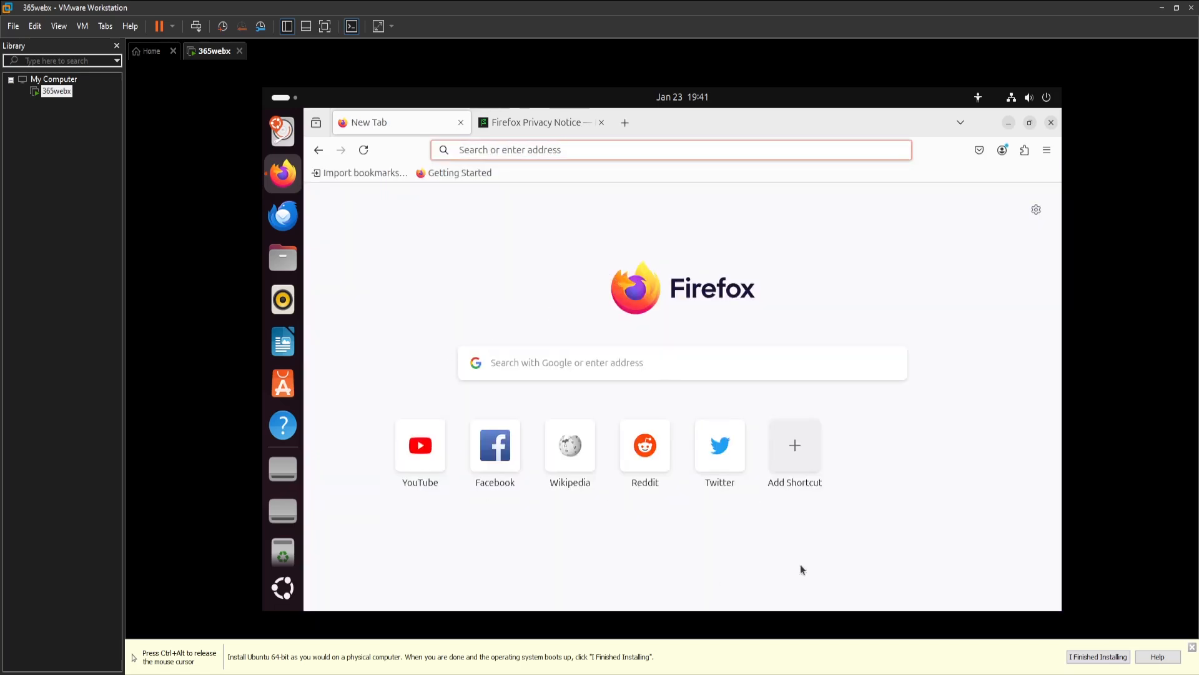
Search Google for "Thank you for watching" and preview the Vecteezy image result, releasing the cursor from the virtual machine.
click(562, 151)
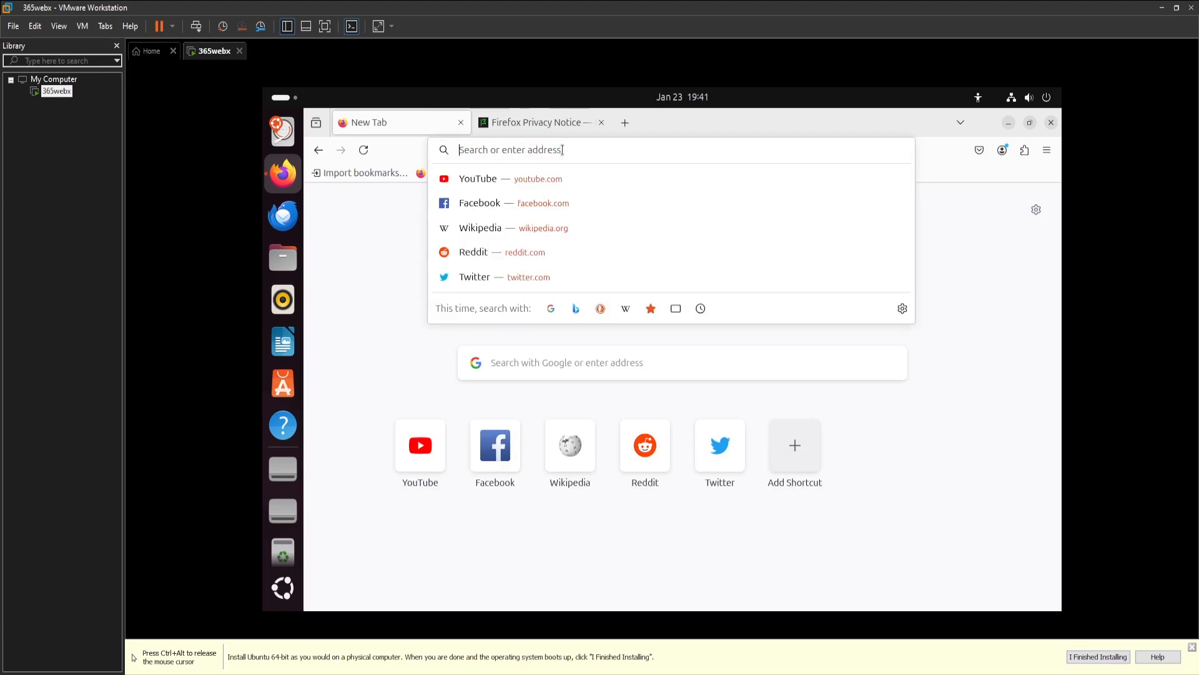
text(Than)
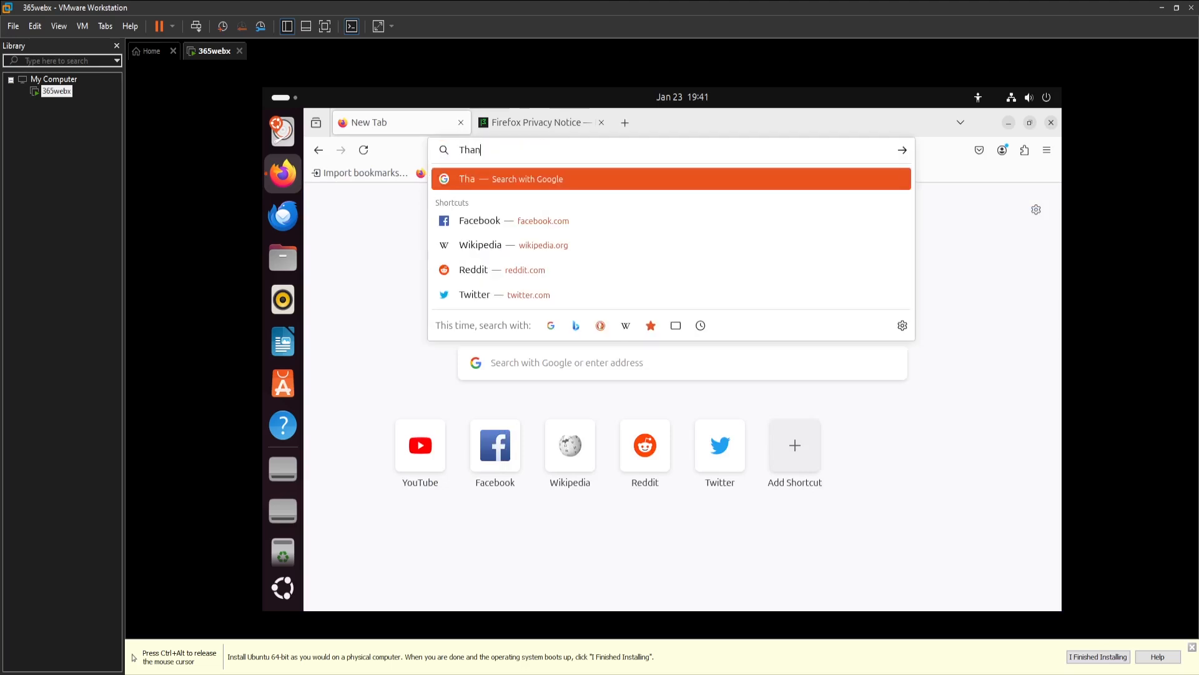
text(k you )
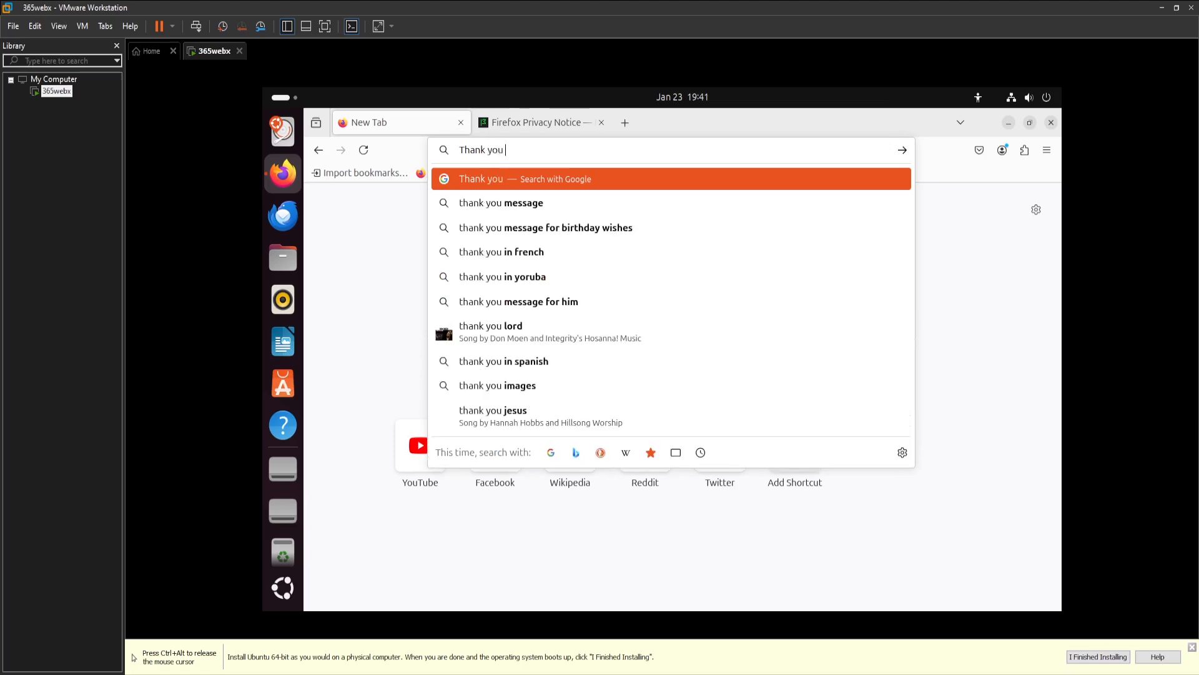
text(for )
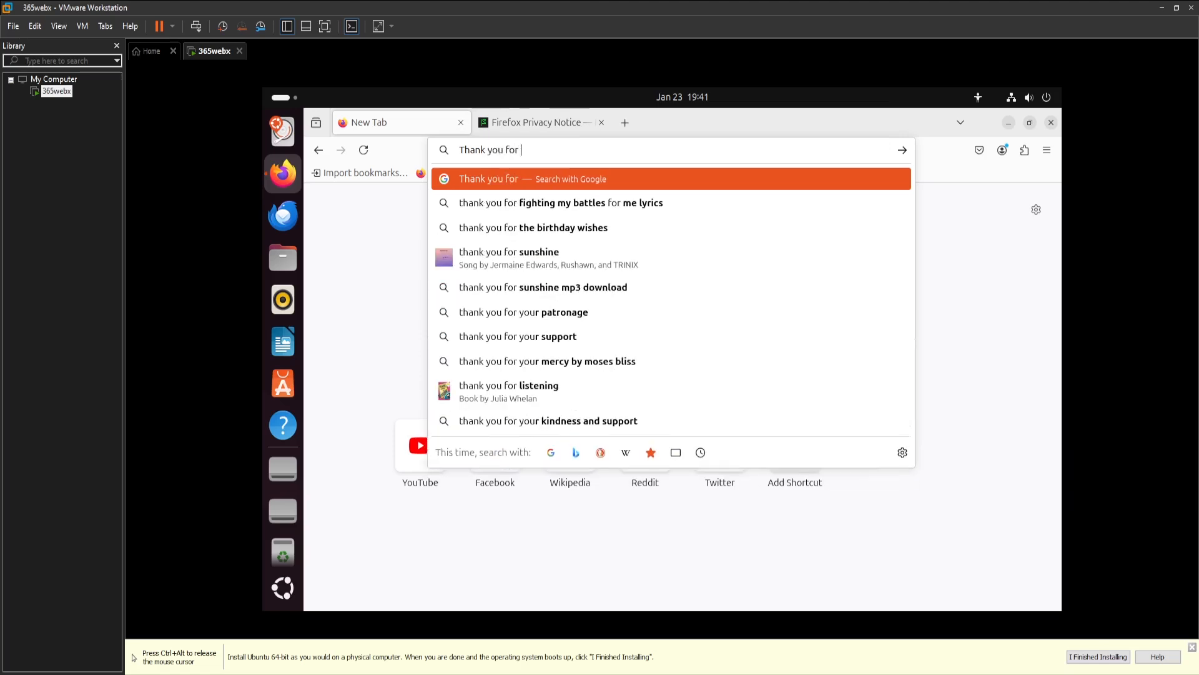
text(watching)
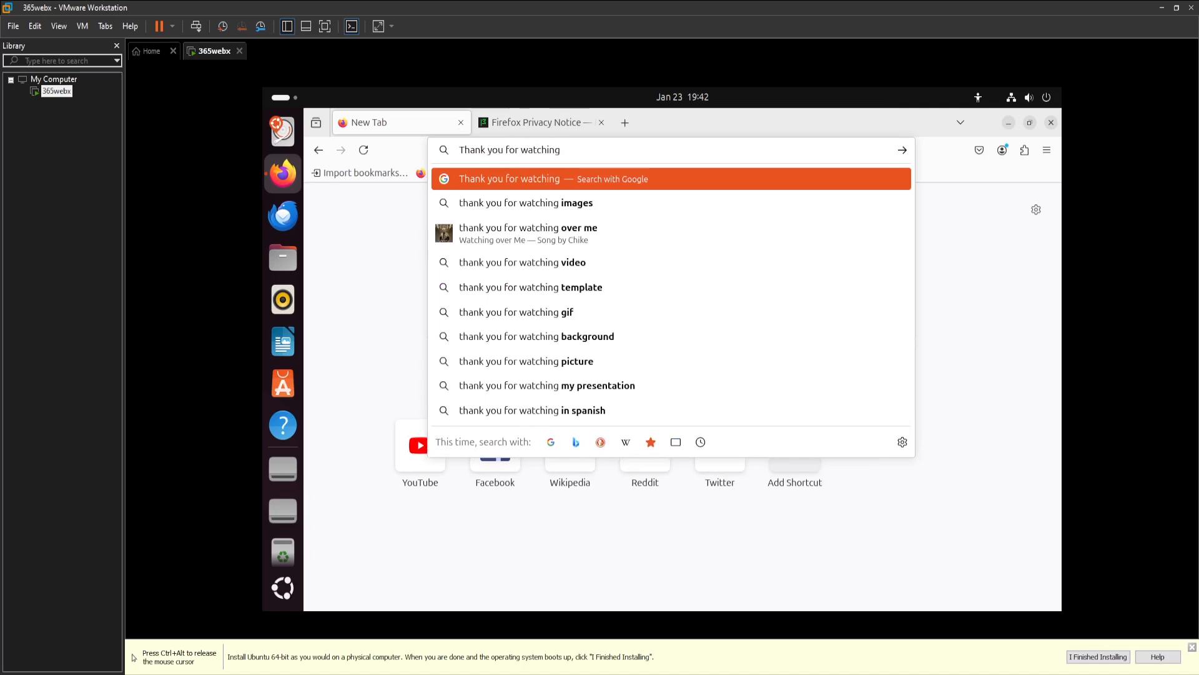
key(Return)
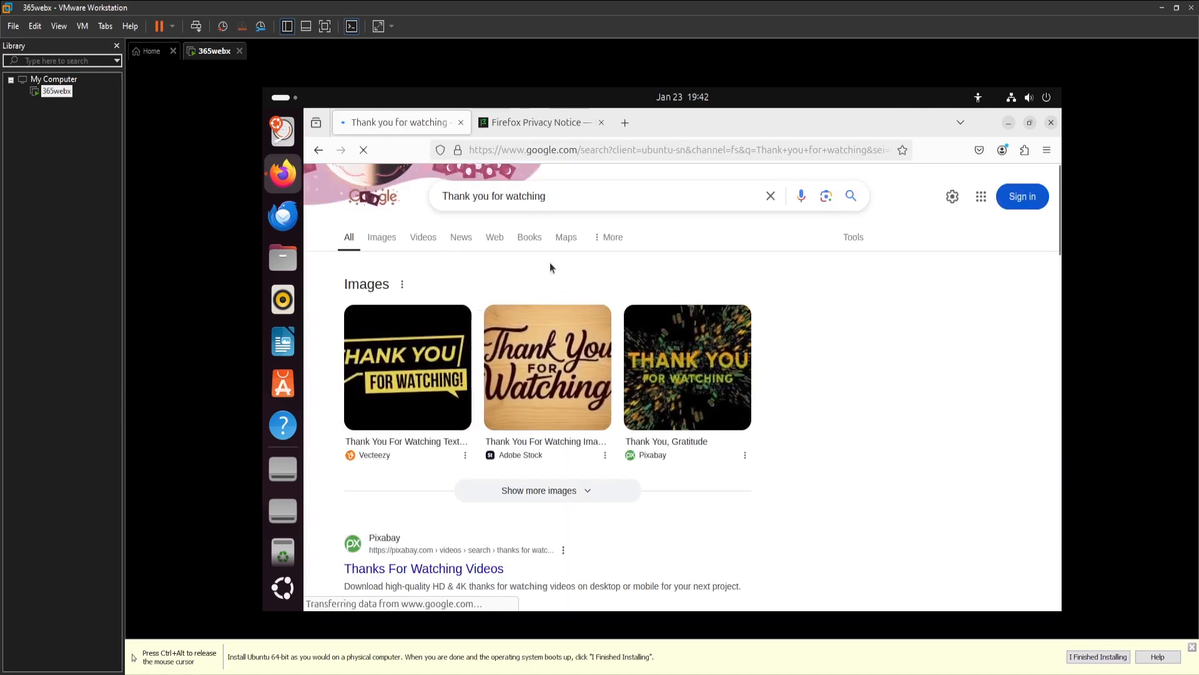
click(461, 391)
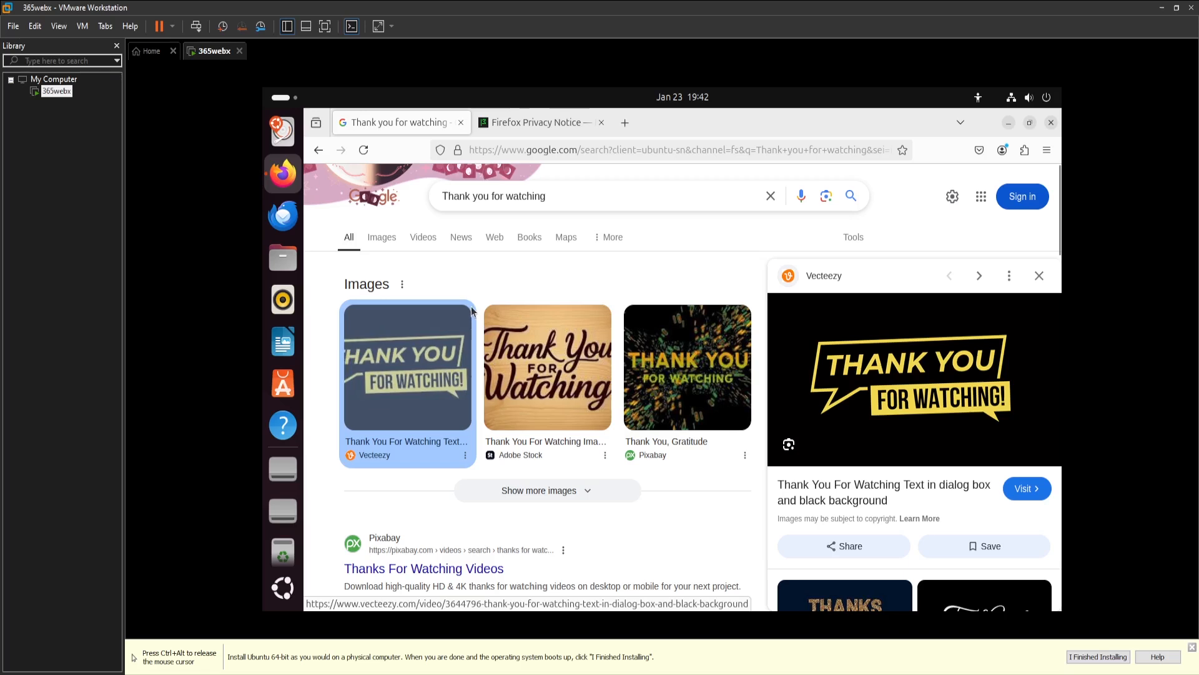
key(ctrl+alt)
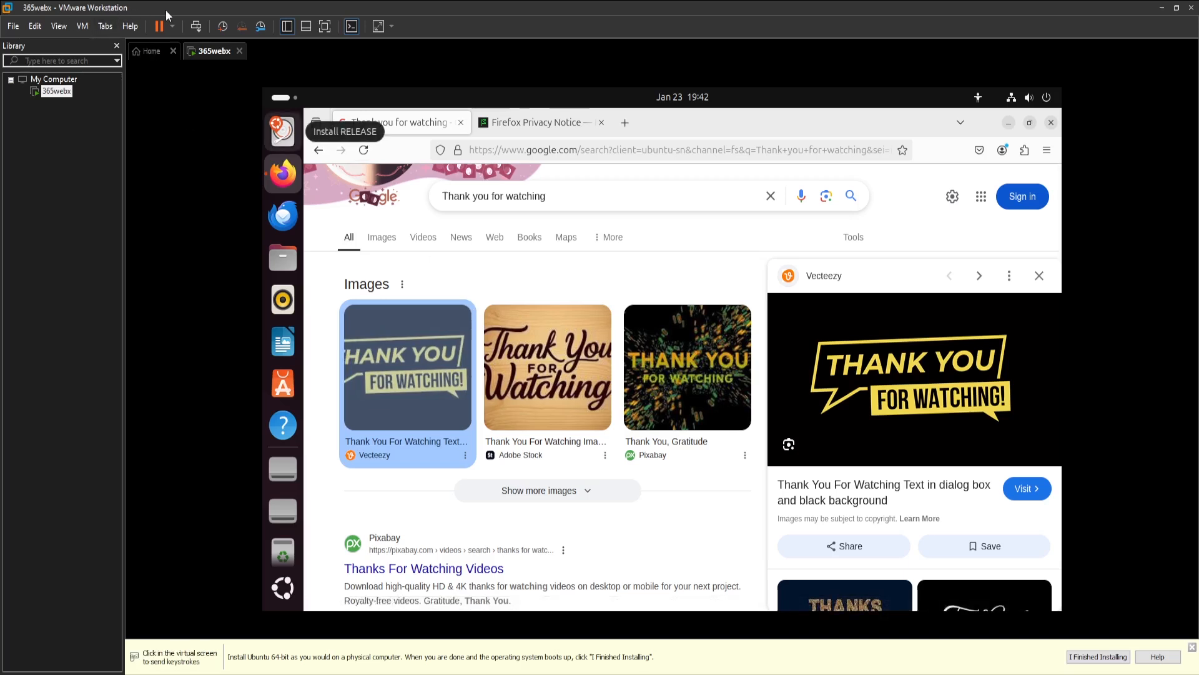